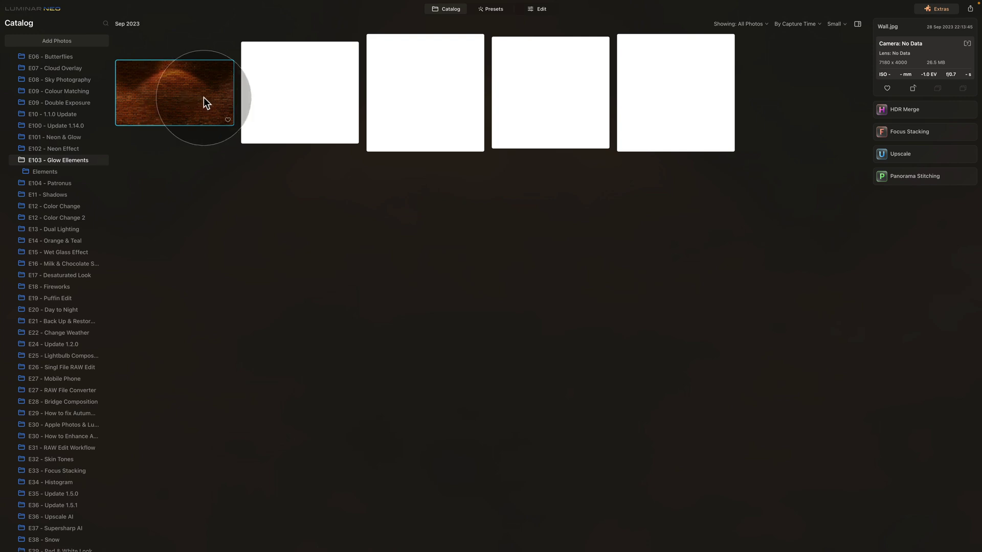
- Open the brick wall photo Wall.jpg for editing and expand the Neon & Glow tool
left_click(187, 87)
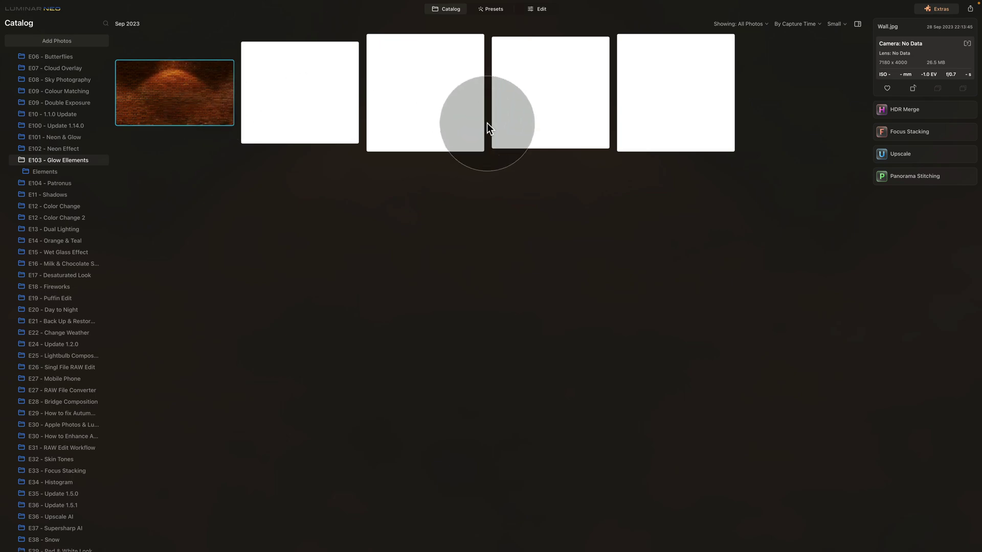
left_click(542, 15)
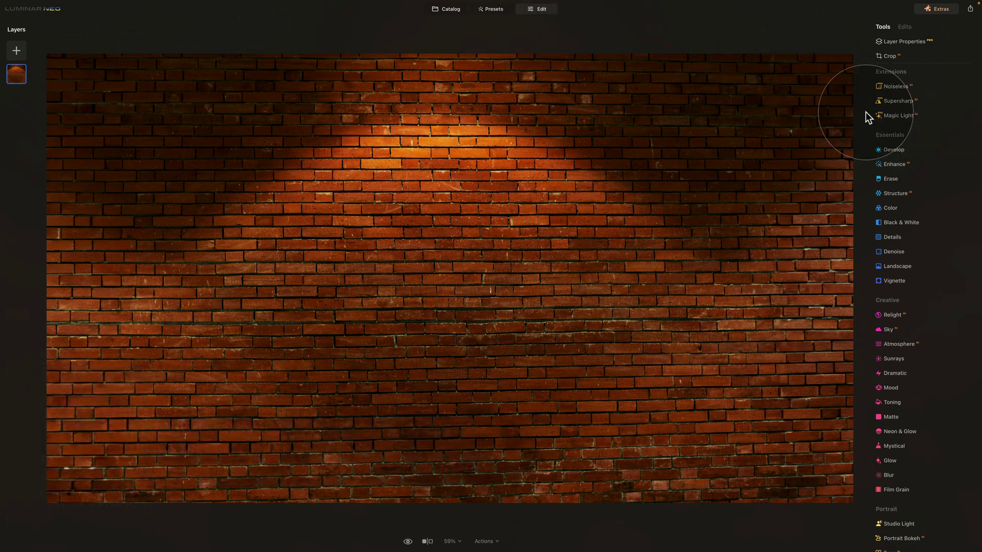
scroll(897, 128, "down", 4)
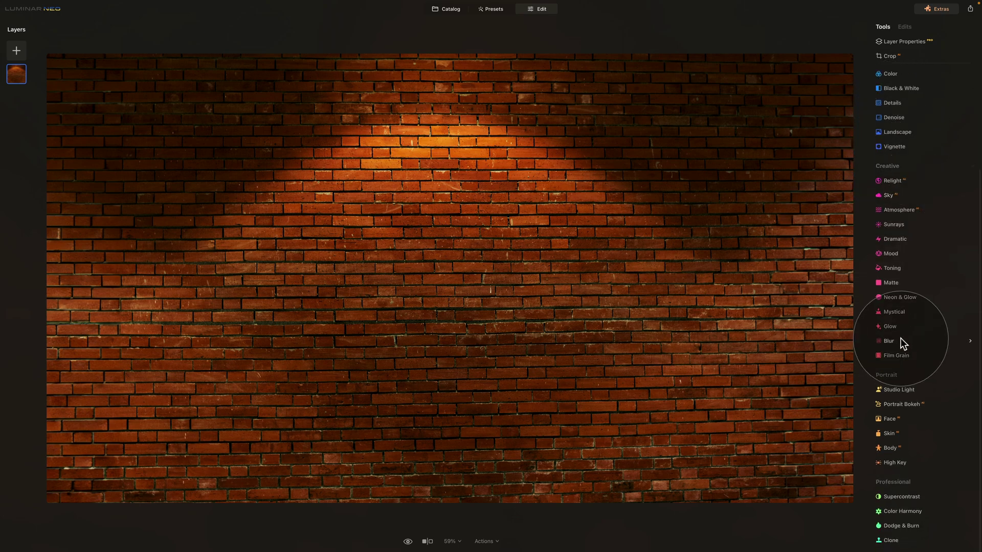
left_click(904, 298)
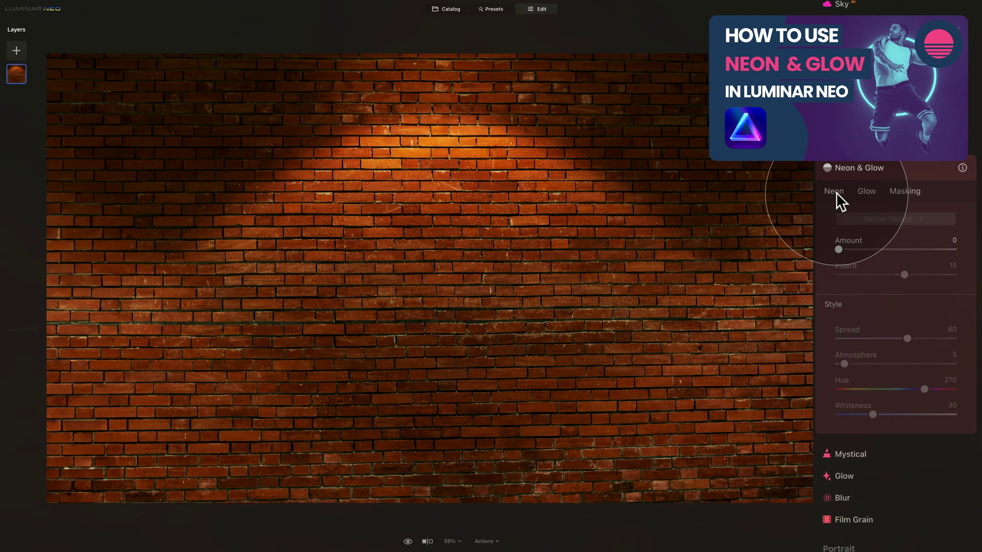
scroll(838, 169, "down", 2)
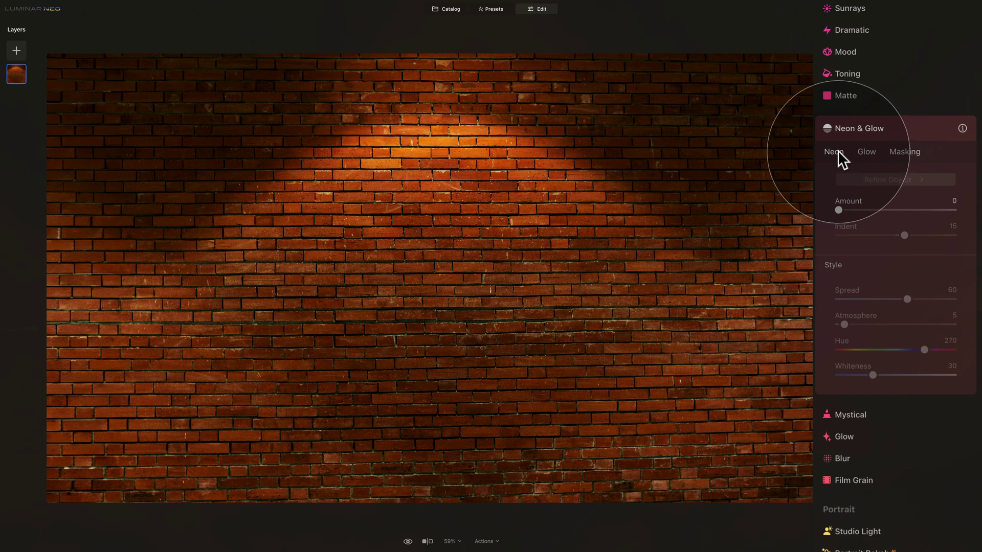
- Apply the Neon effect with an amount of 41 and erase its default shape using a size 400 refine brush
left_click(832, 151)
left_click_drag(838, 210, 877, 208)
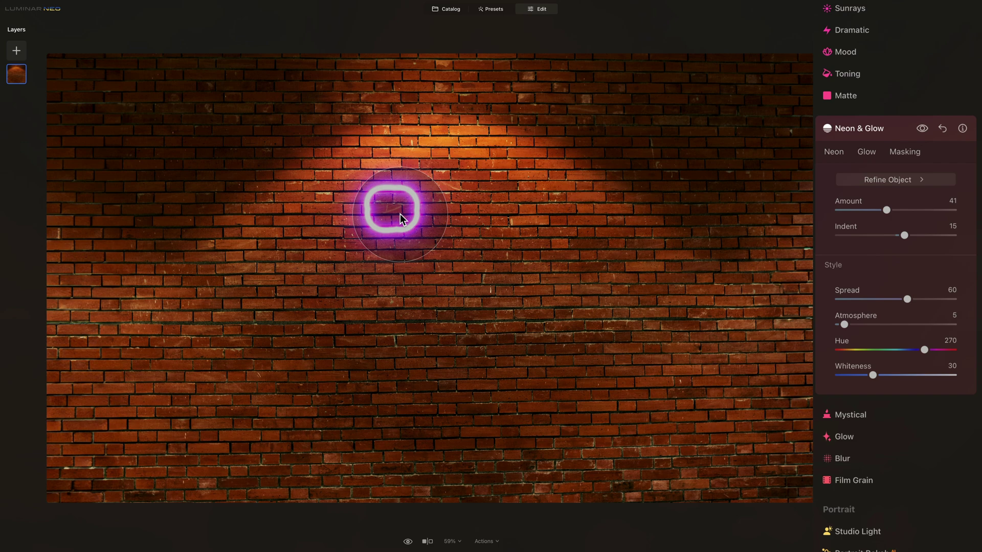
left_click(879, 174)
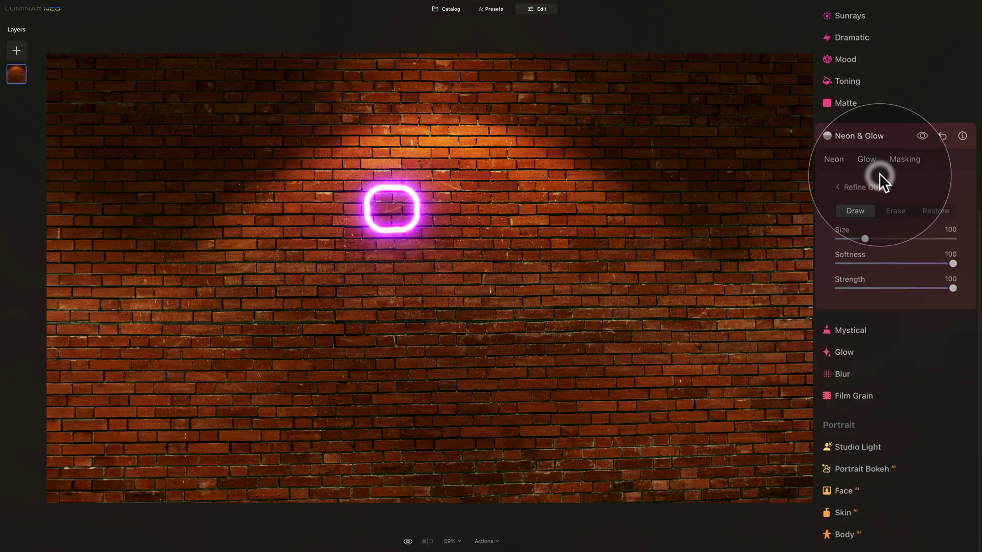
left_click(891, 210)
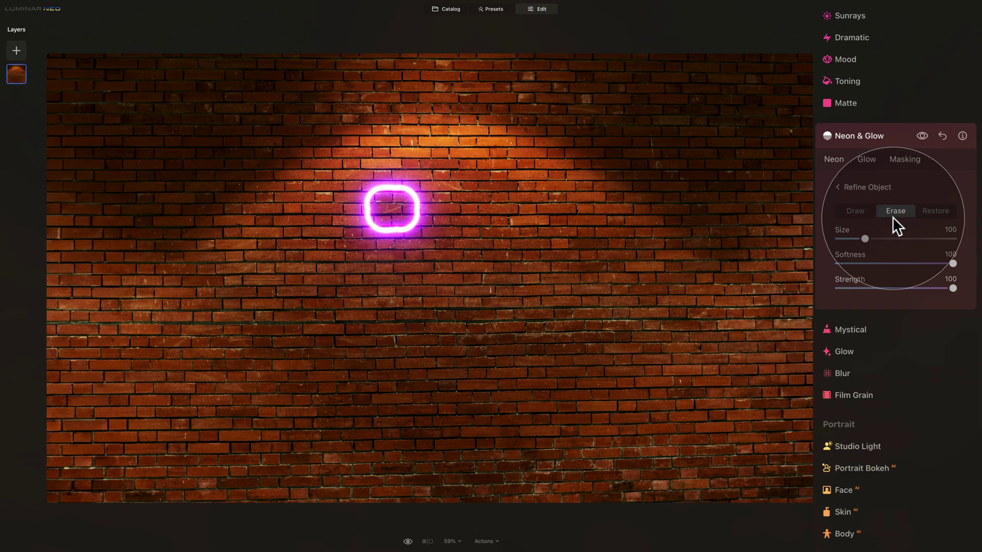
left_click_drag(864, 238, 952, 238)
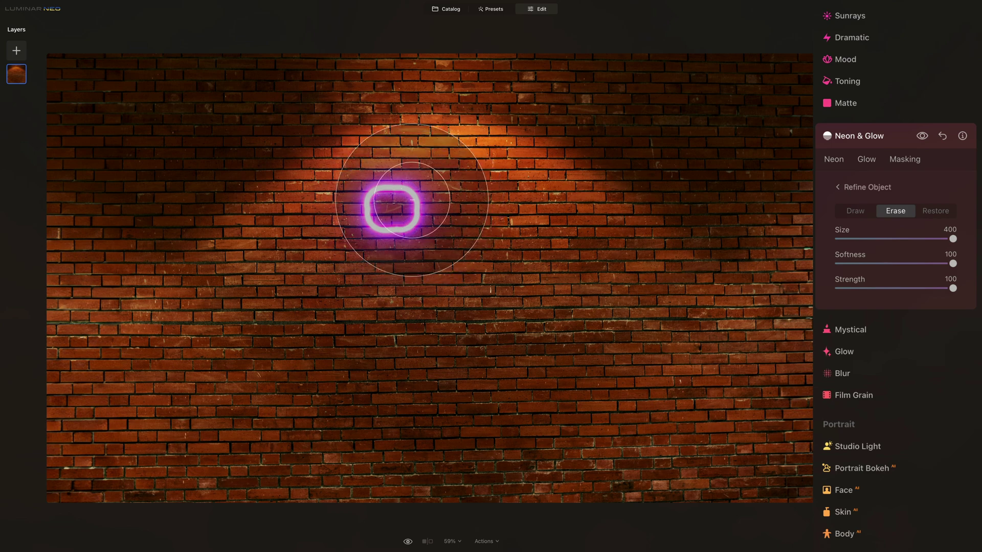
left_click(398, 201)
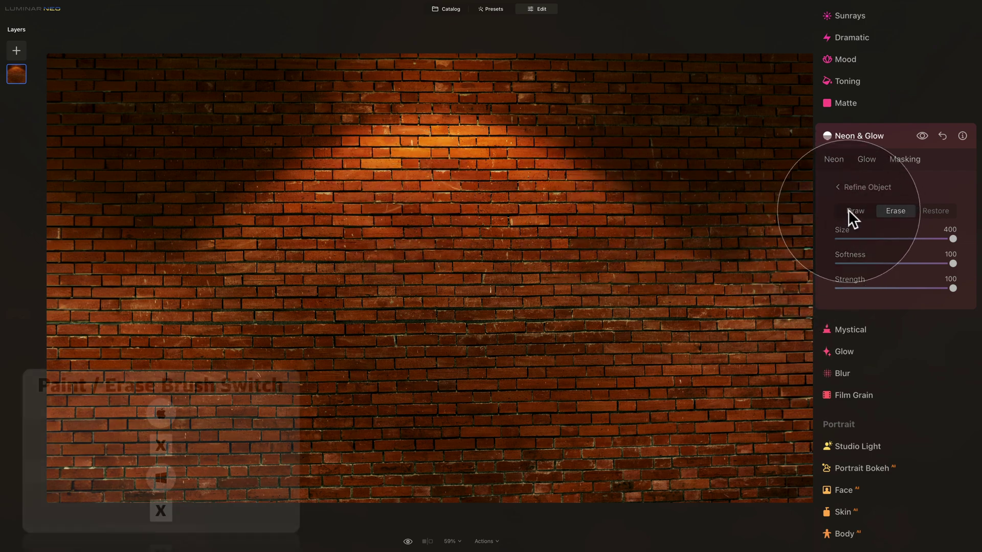
- Draw two horizontal neon bars on the upper wall with brush size 10 and softness 0, the lower one as a straight stroke
key("x")
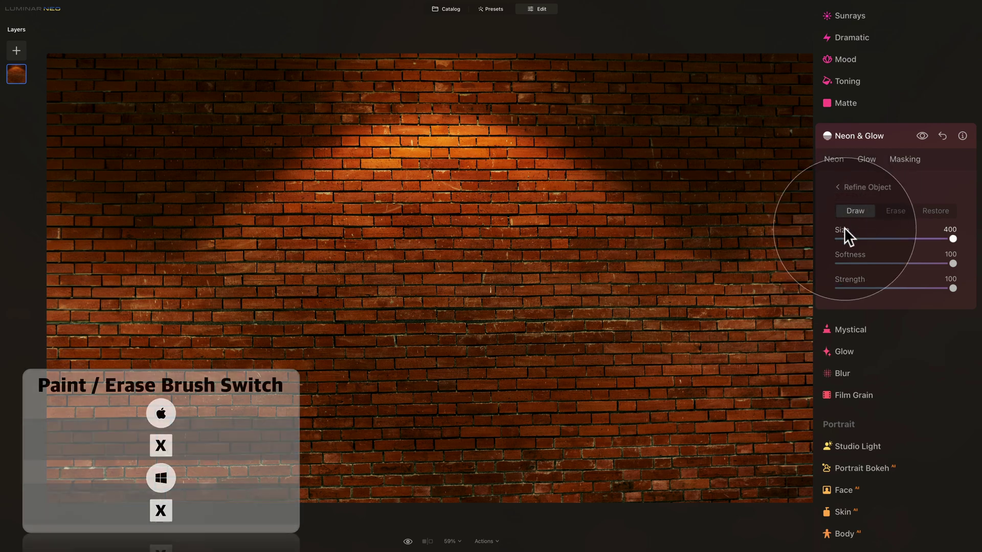
left_click_drag(953, 239, 814, 245)
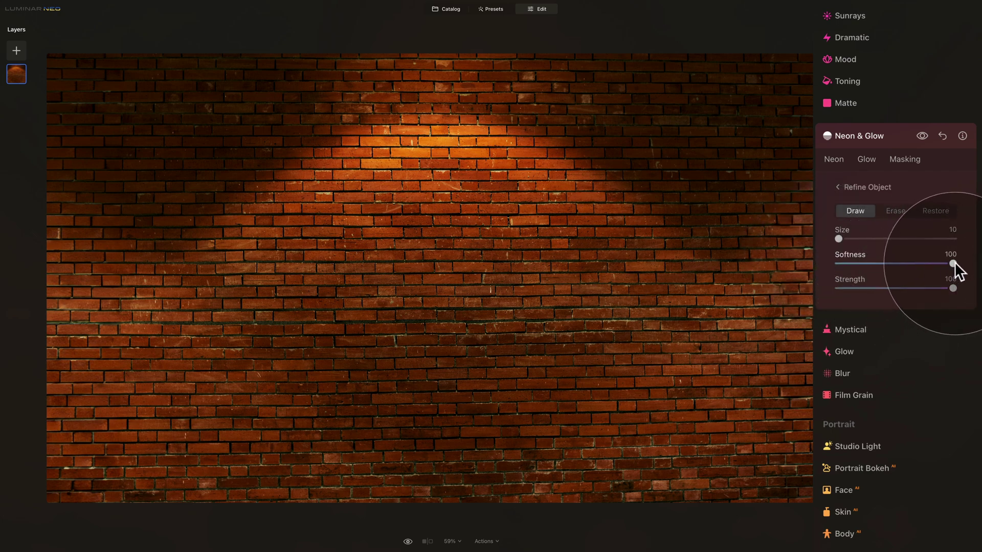
left_click_drag(952, 263, 833, 263)
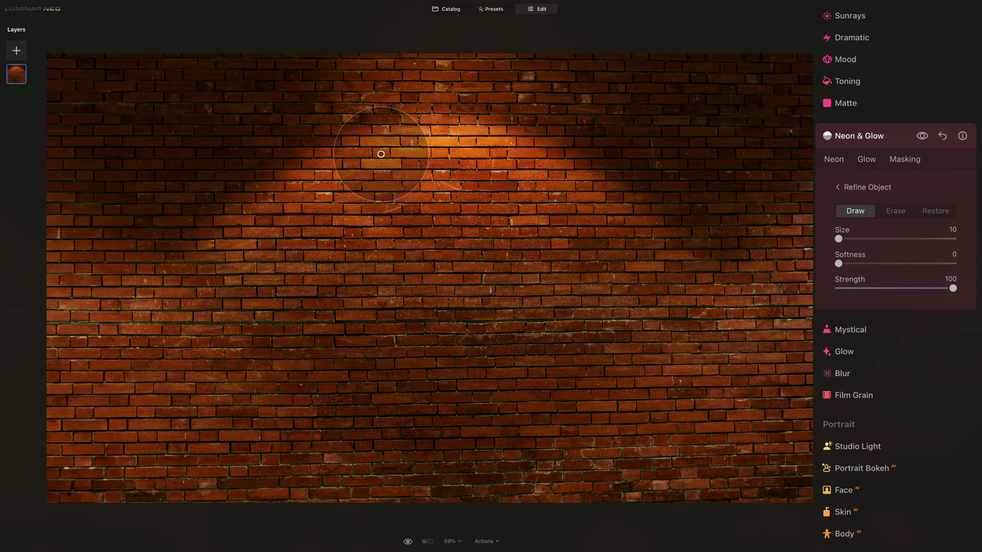
left_click_drag(372, 157, 547, 158)
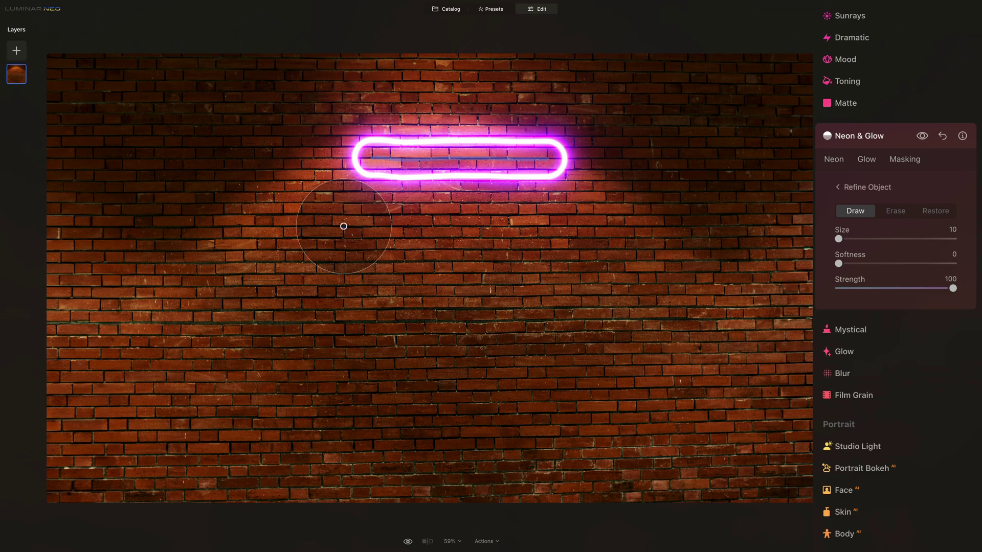
left_click(343, 226)
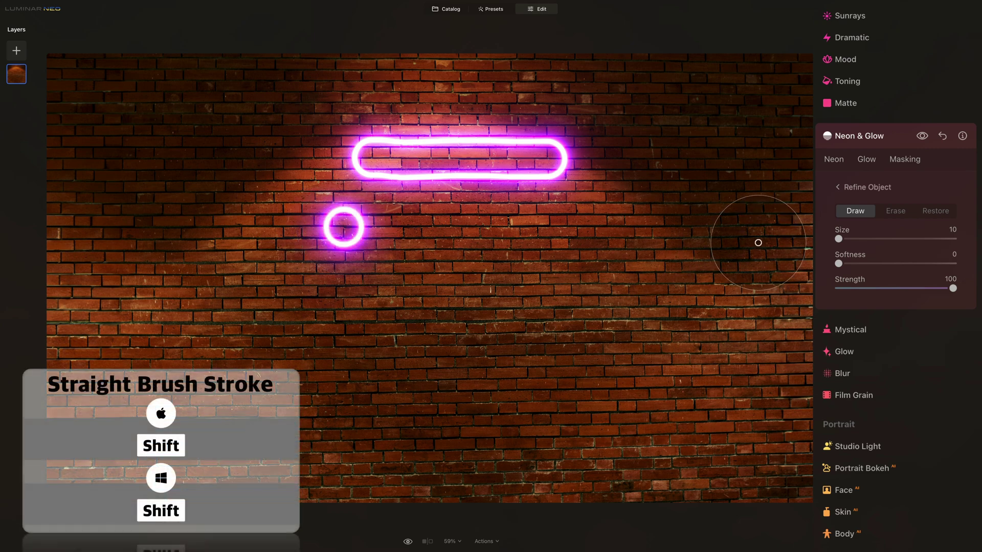
left_click(567, 225, "shift")
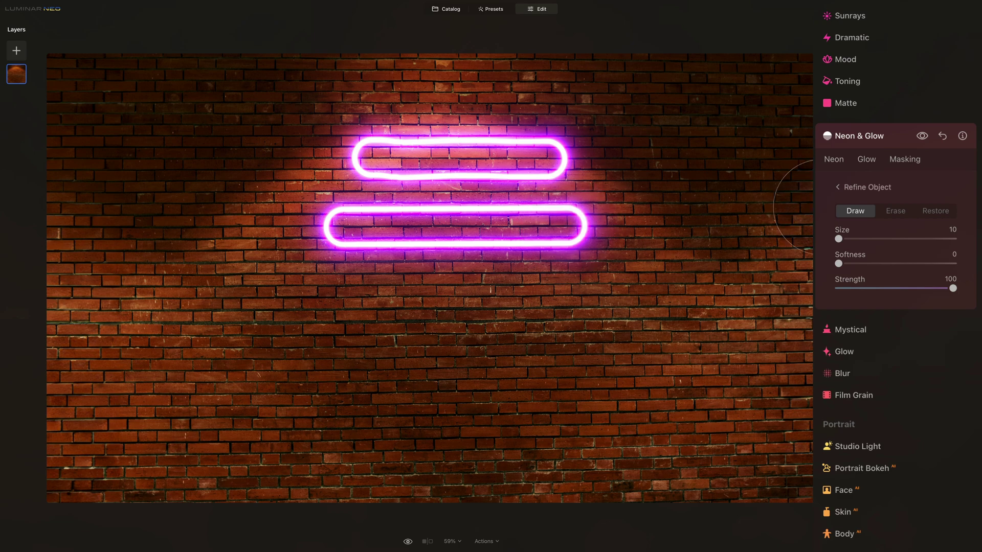
- Try the Indent of the two neon bars at -7, -89 and about -6
left_click(838, 188)
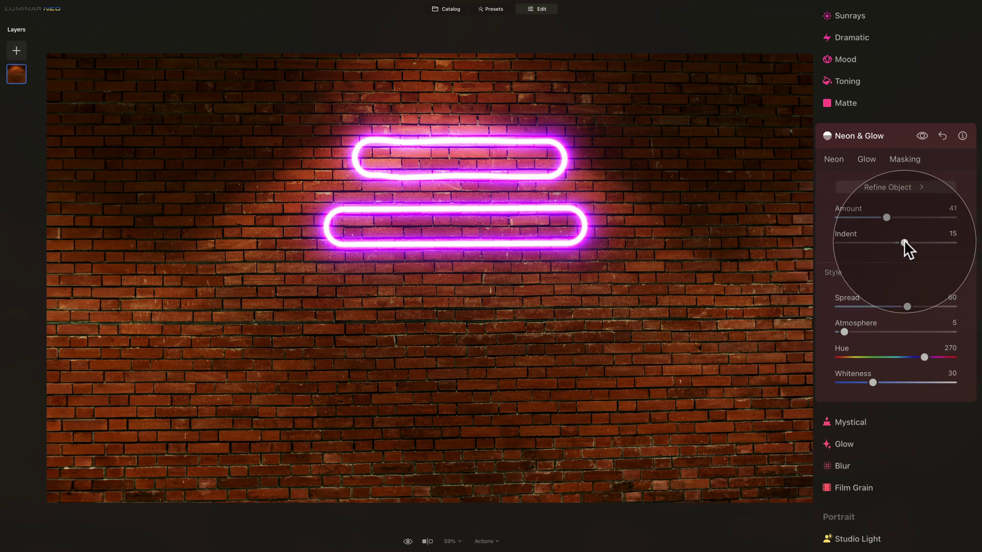
left_click_drag(903, 240, 890, 239)
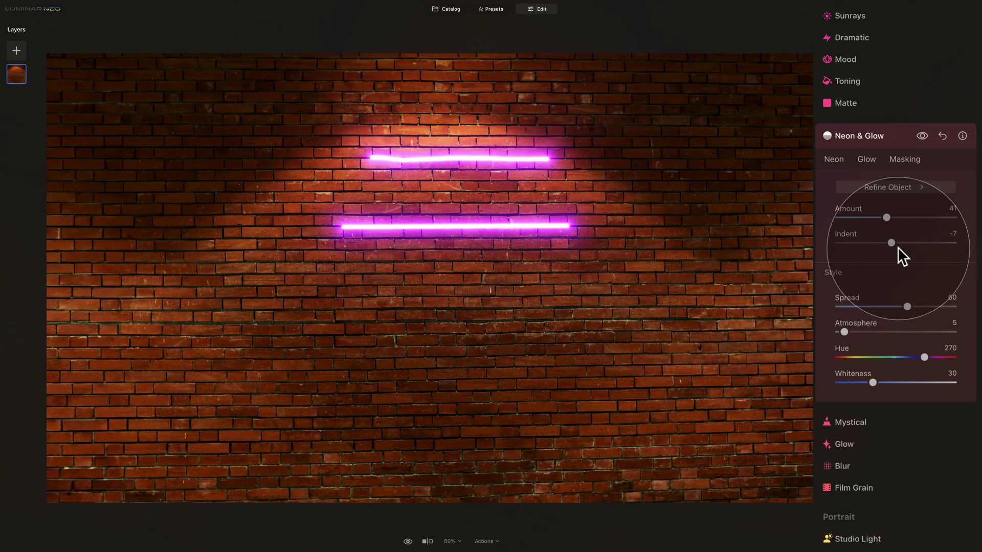
left_click_drag(892, 240, 844, 241)
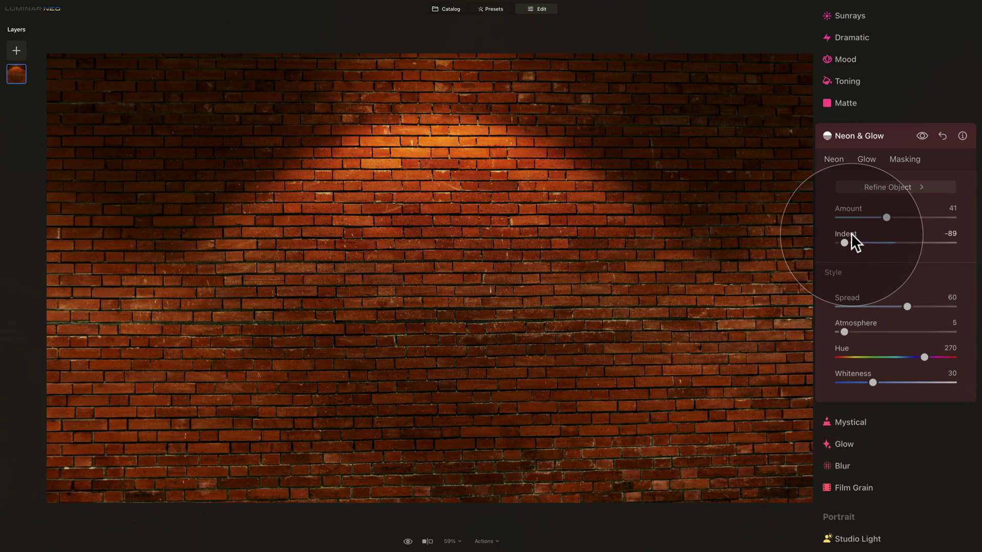
left_click_drag(849, 243, 891, 243)
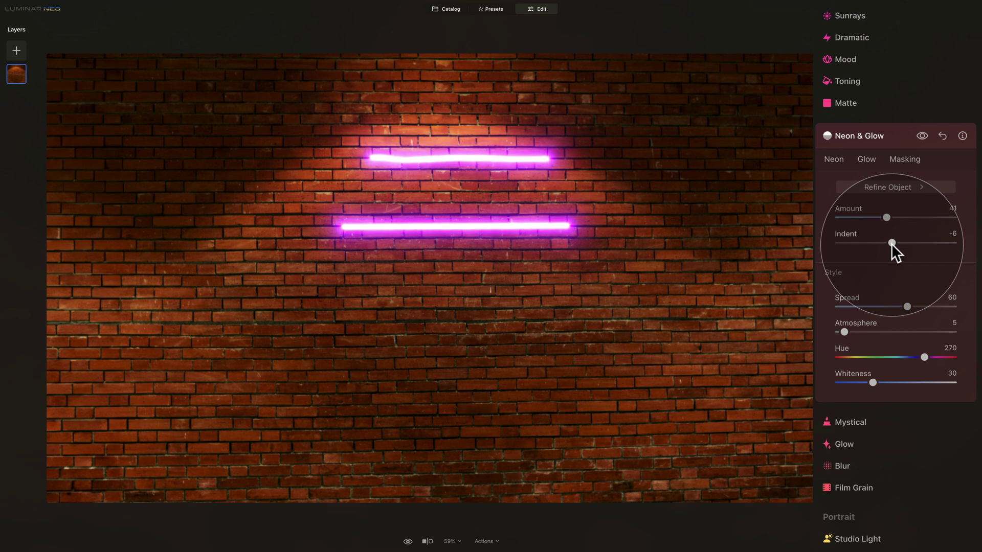
left_click_drag(891, 243, 888, 242)
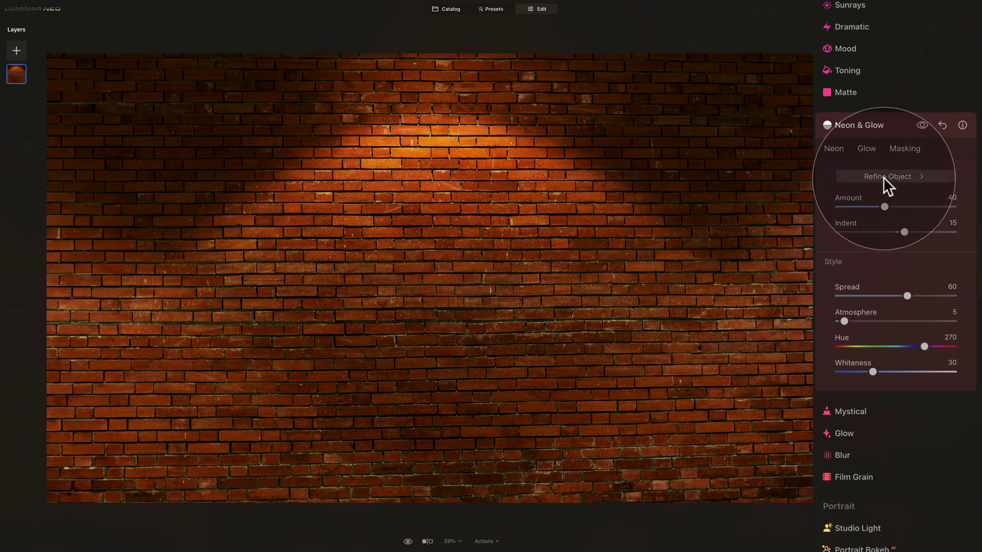
- Draw a single neon circle in the middle of the wall with refine brush size 400 and softness 0
left_click(841, 152)
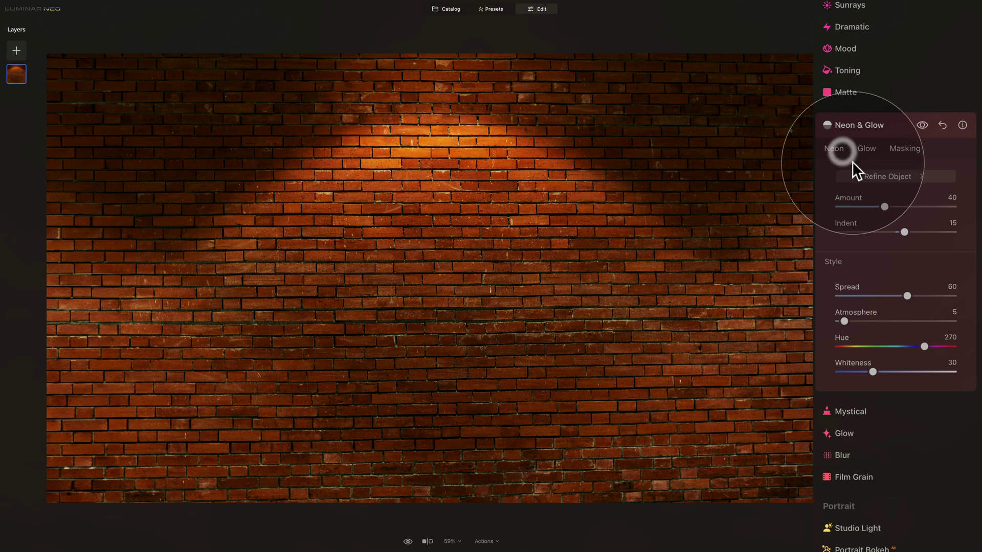
left_click(886, 176)
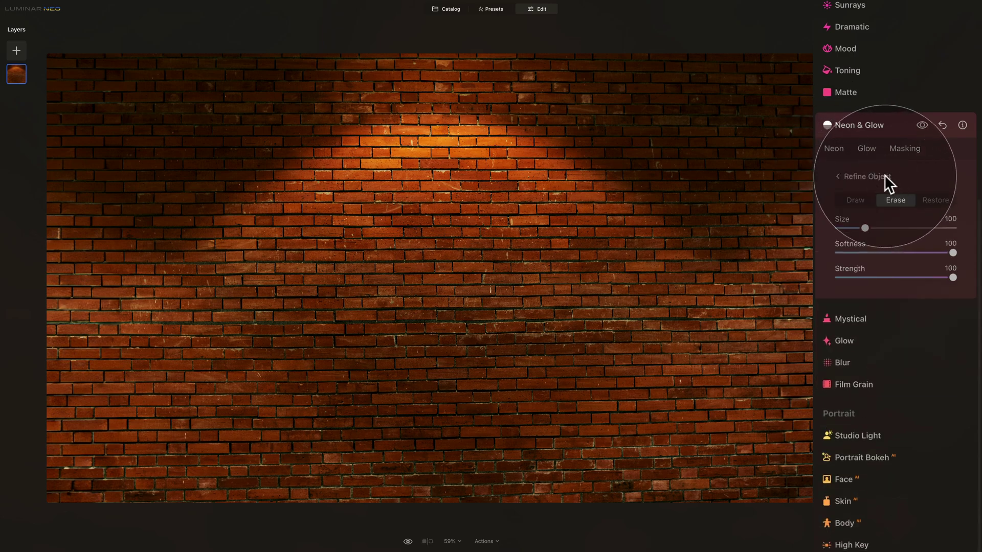
left_click(855, 200)
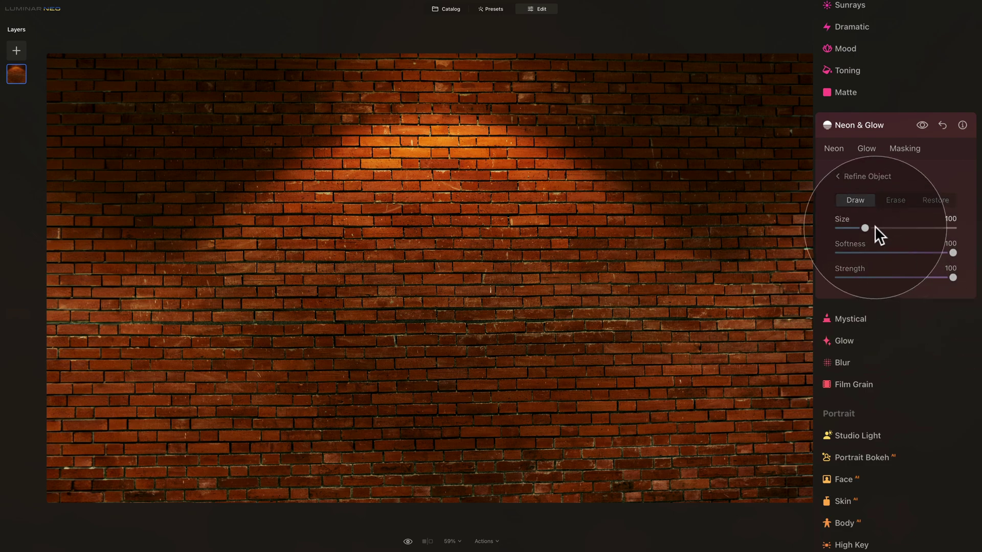
left_click_drag(864, 228, 898, 229)
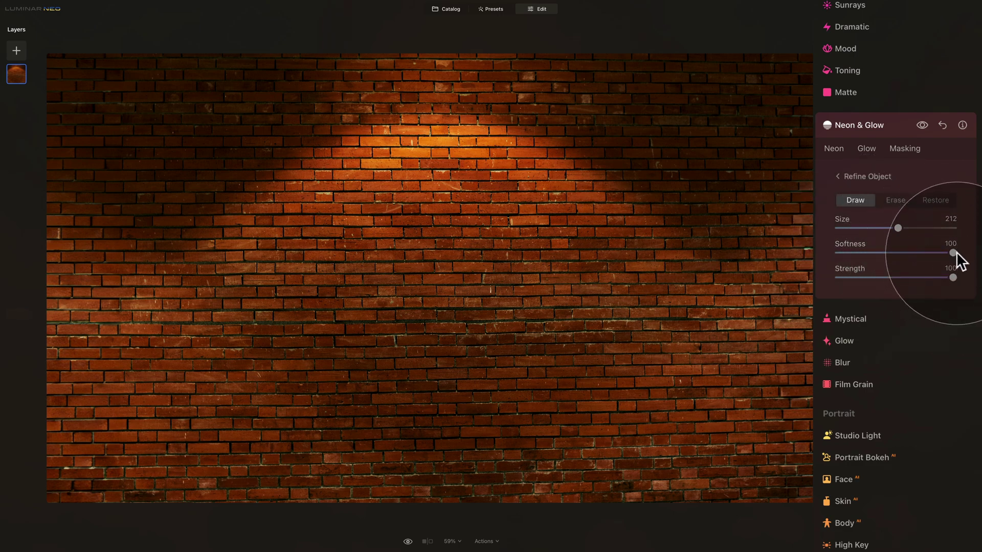
left_click_drag(954, 252, 828, 254)
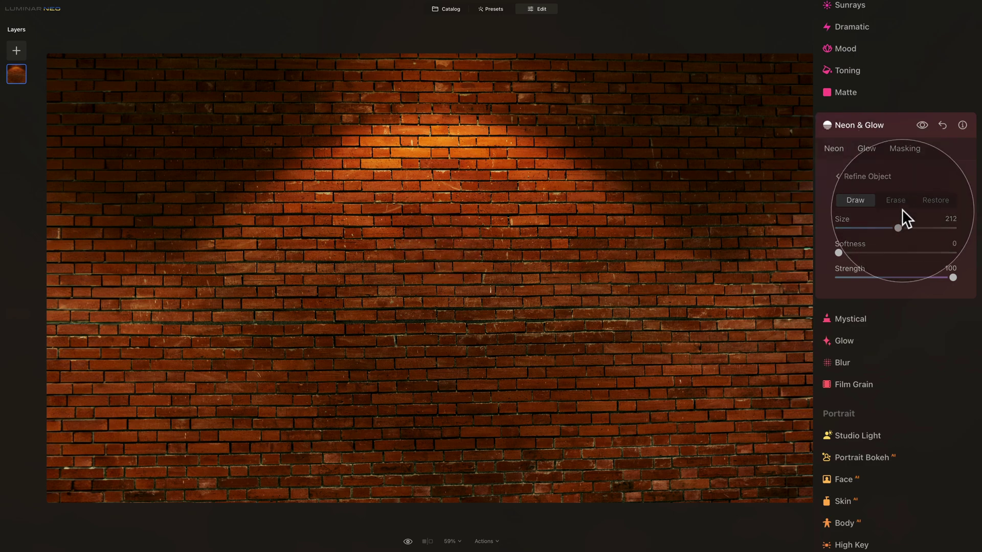
left_click_drag(899, 227, 952, 228)
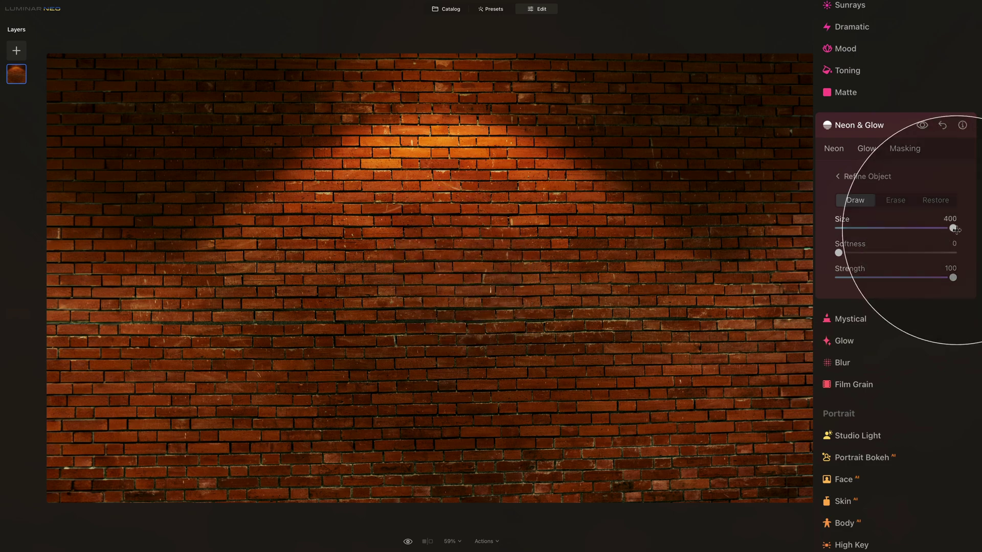
left_click(434, 238)
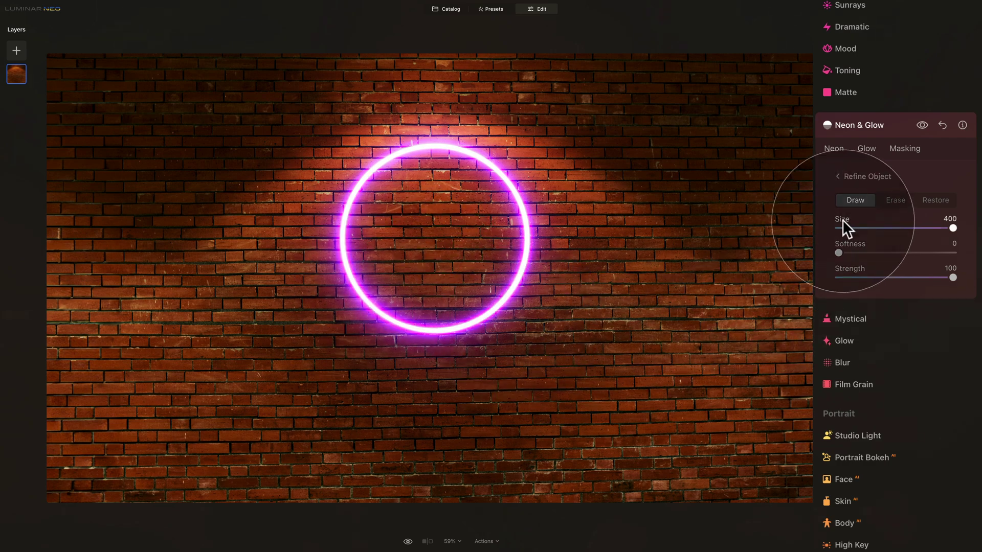
- Try the neon circle's Indent at -100 and 100, resetting it to its default after each
left_click(837, 176)
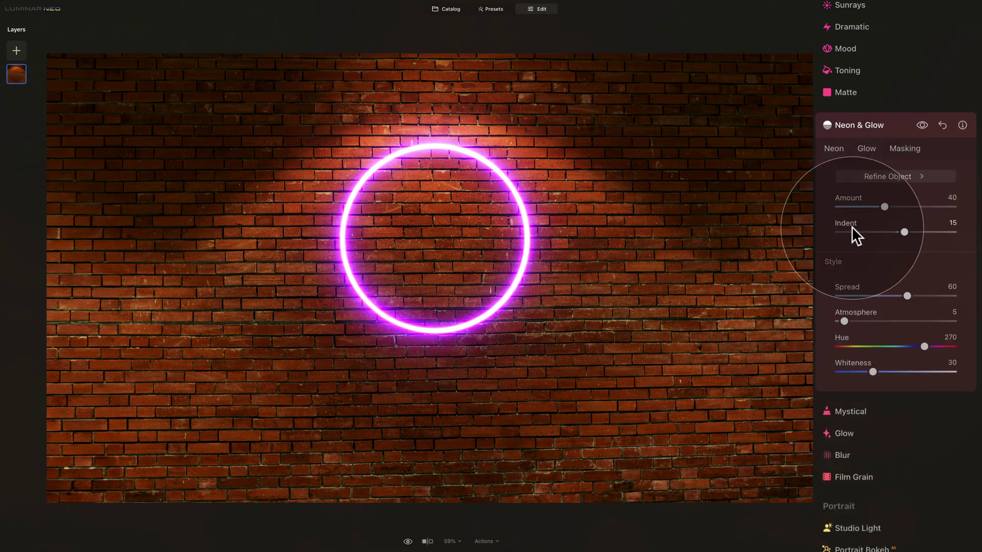
left_click_drag(903, 229, 819, 241)
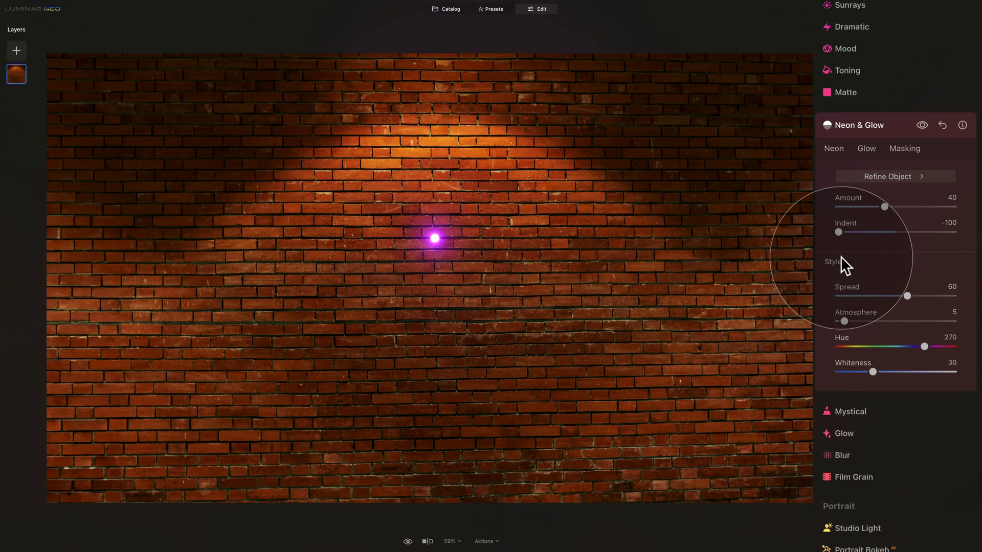
double_click(850, 223)
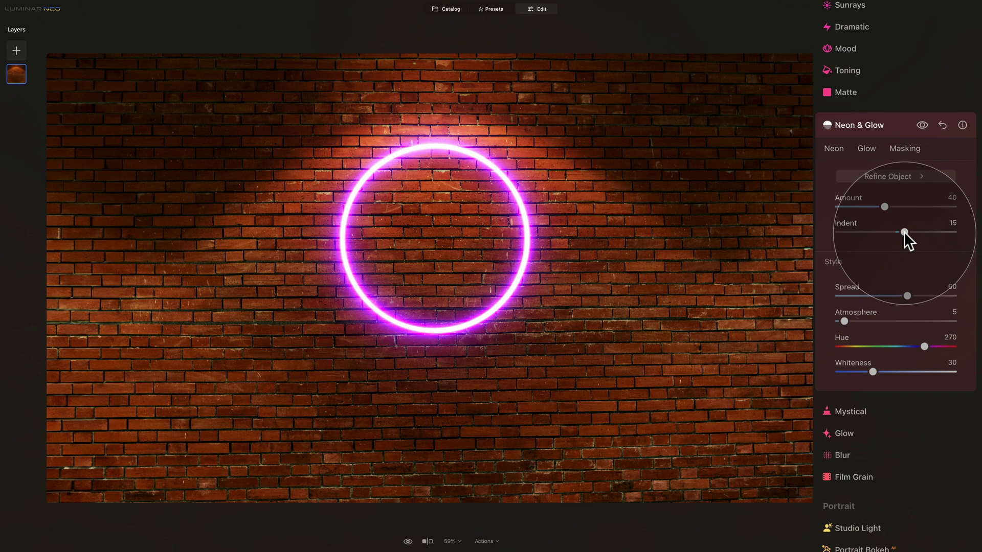
left_click_drag(904, 232, 962, 228)
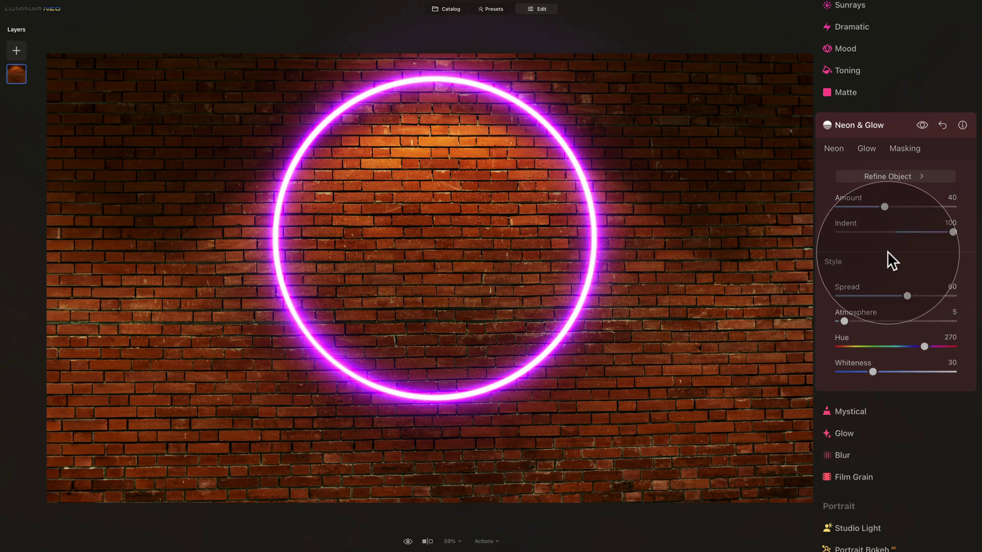
double_click(846, 223)
double_click(847, 223)
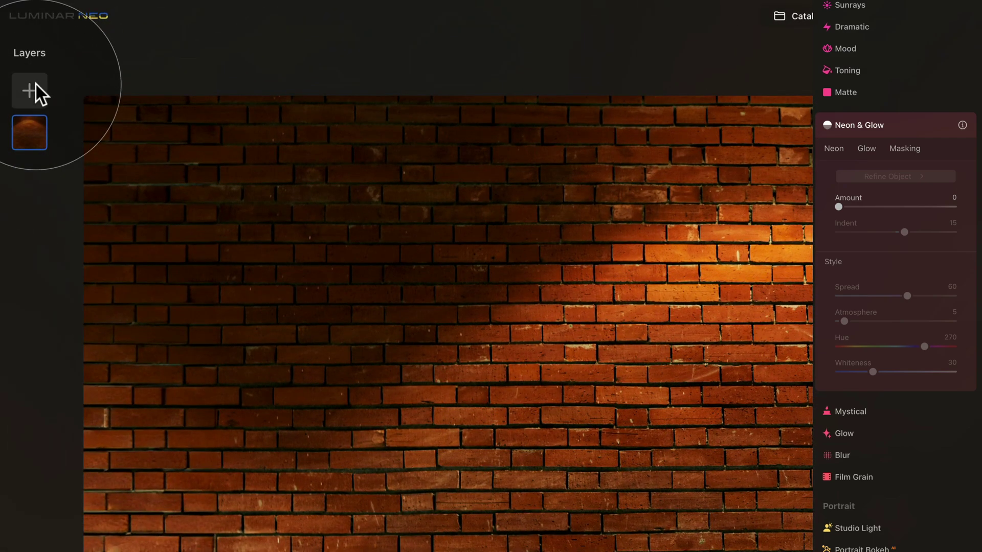
- Load Triangle.png from the Elements folder of E103 - Glow Ellements into the layer images
left_click(33, 87)
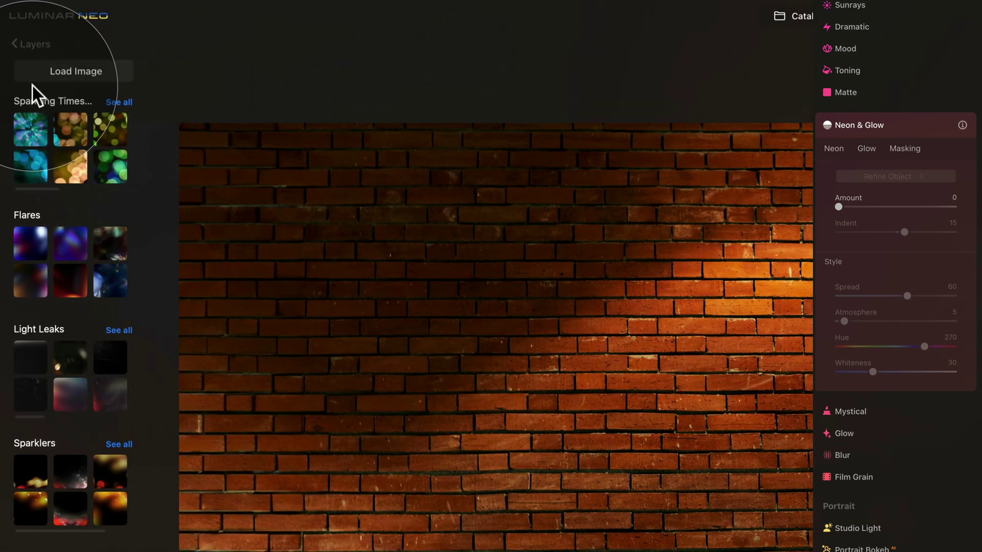
left_click(88, 71)
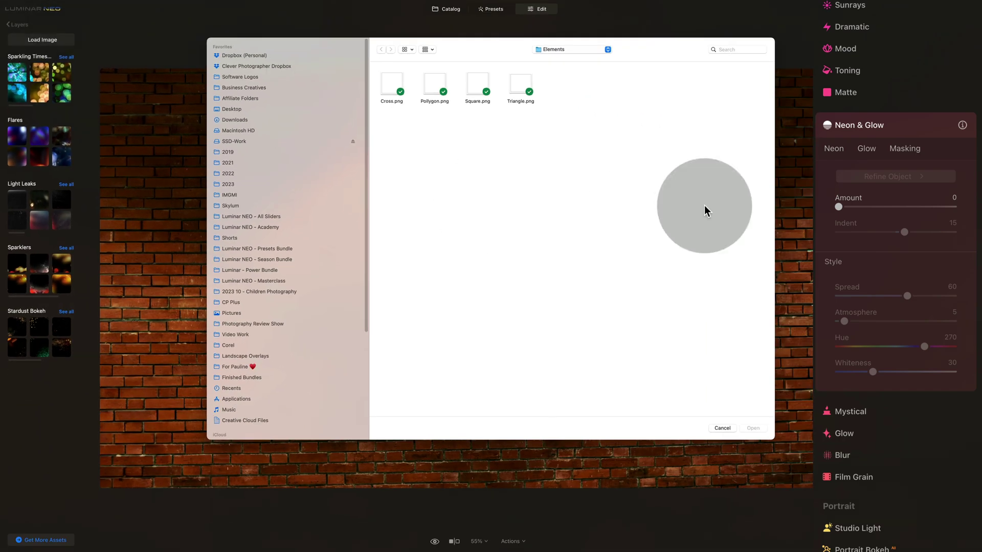
left_click(572, 50)
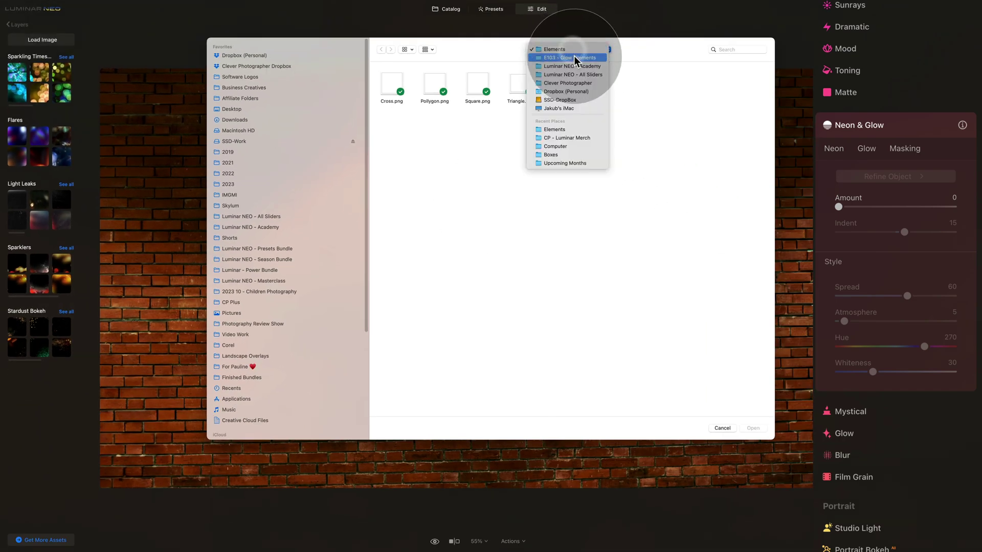
left_click(574, 57)
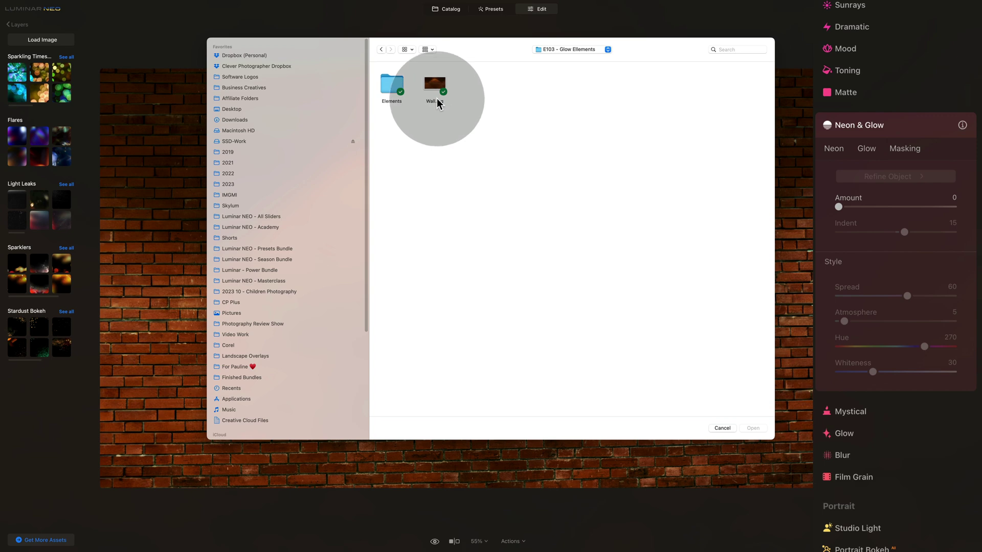
double_click(391, 82)
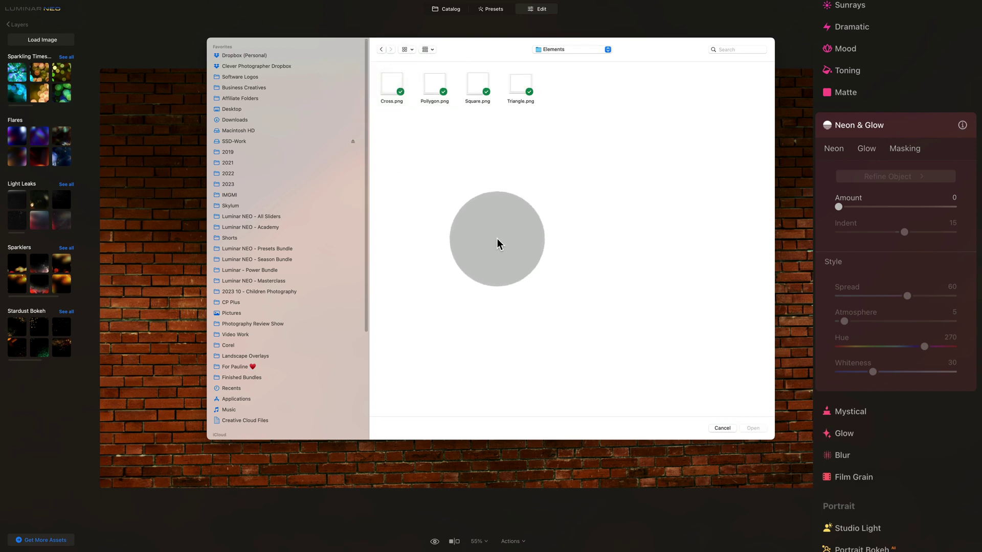
left_click(392, 83)
left_click(434, 82)
left_click(476, 81)
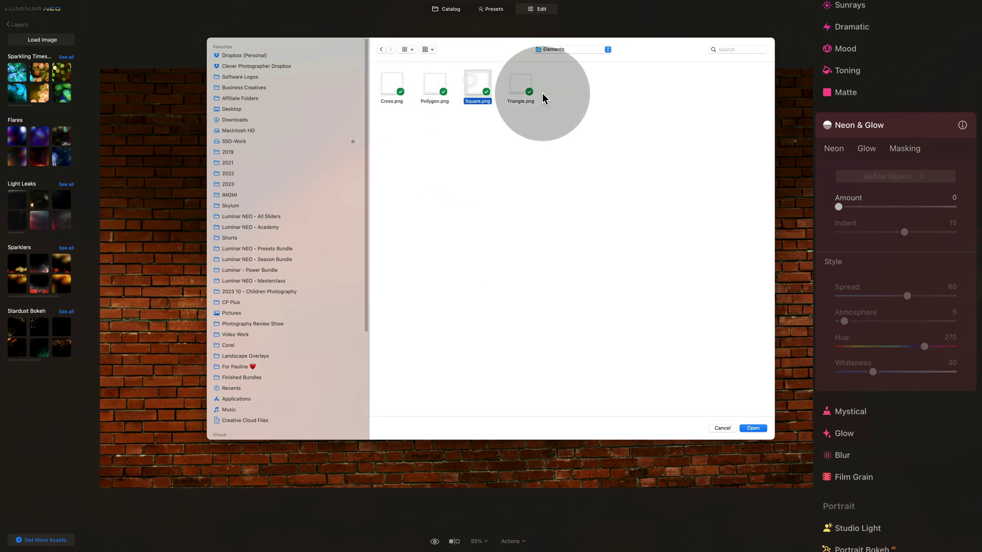
left_click(520, 82)
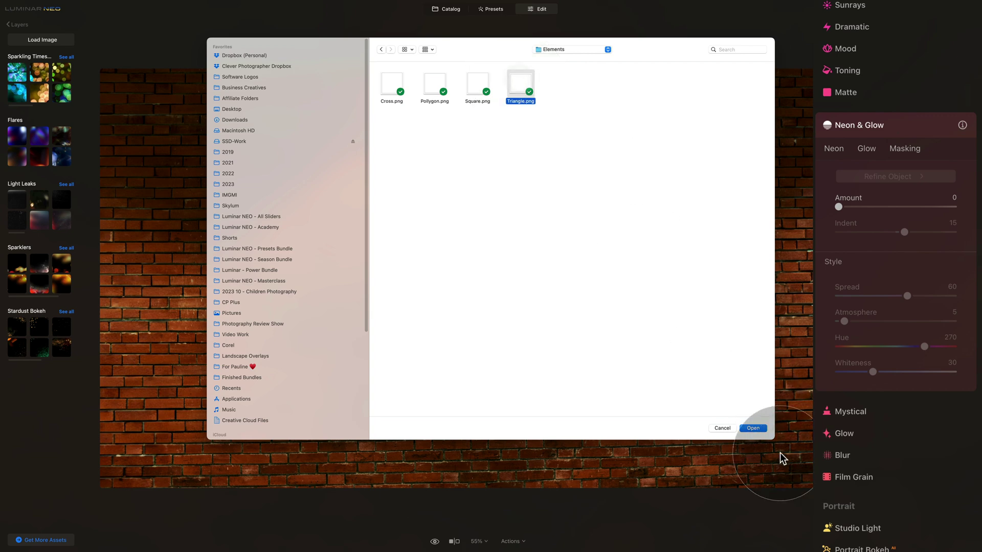
left_click(753, 429)
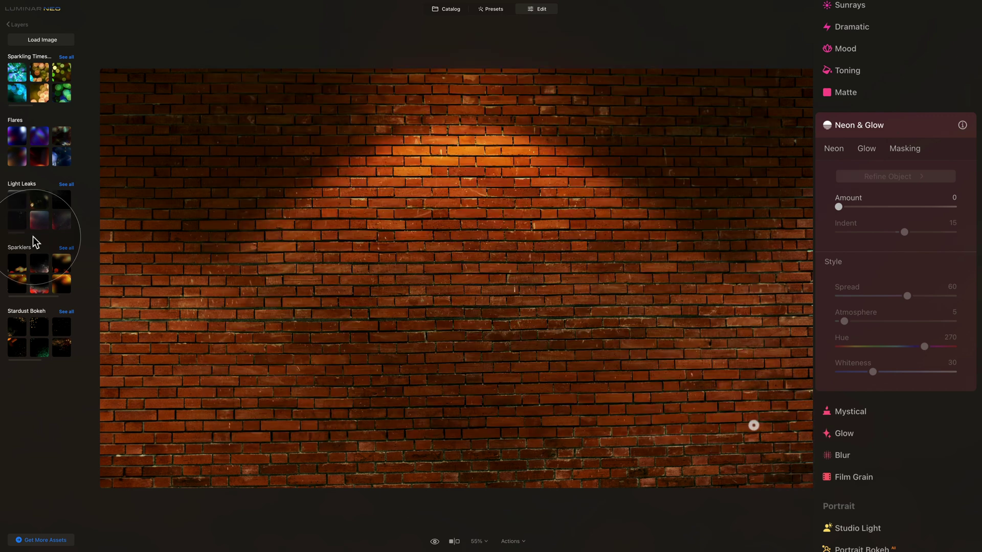
- Load Square.png, Pollygon.png and Cross.png from the Elements folder into the layer images
left_click(61, 38)
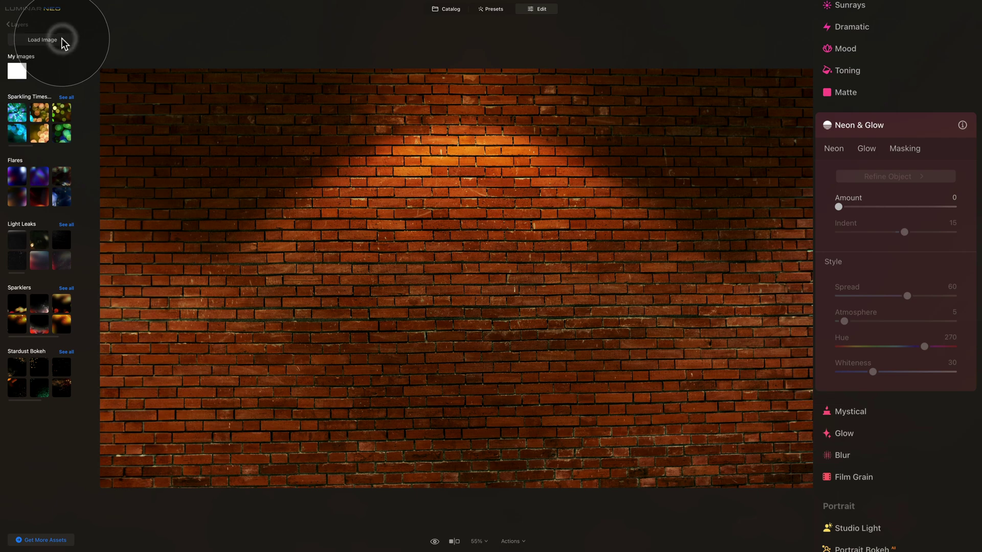
left_click(480, 95)
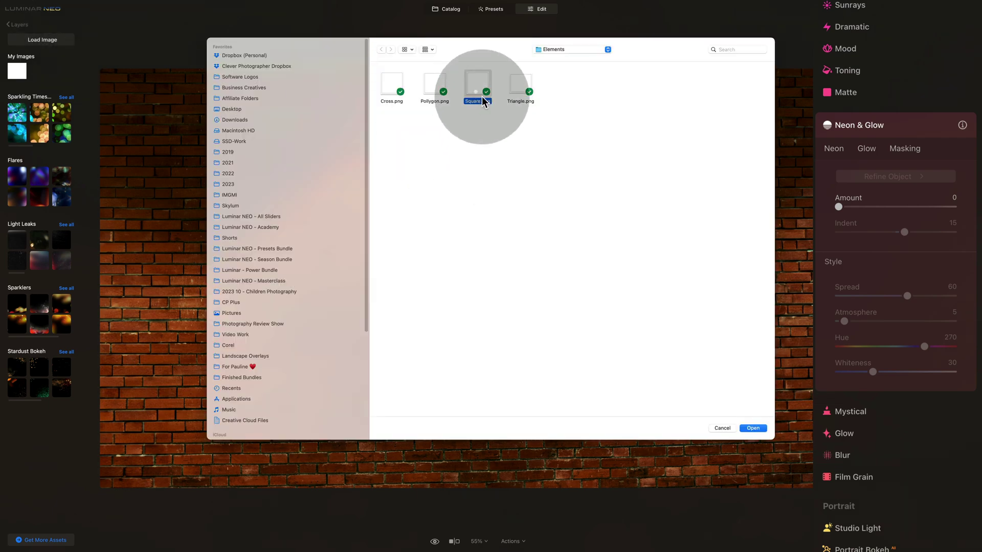
left_click(752, 432)
left_click(44, 39)
left_click(444, 106)
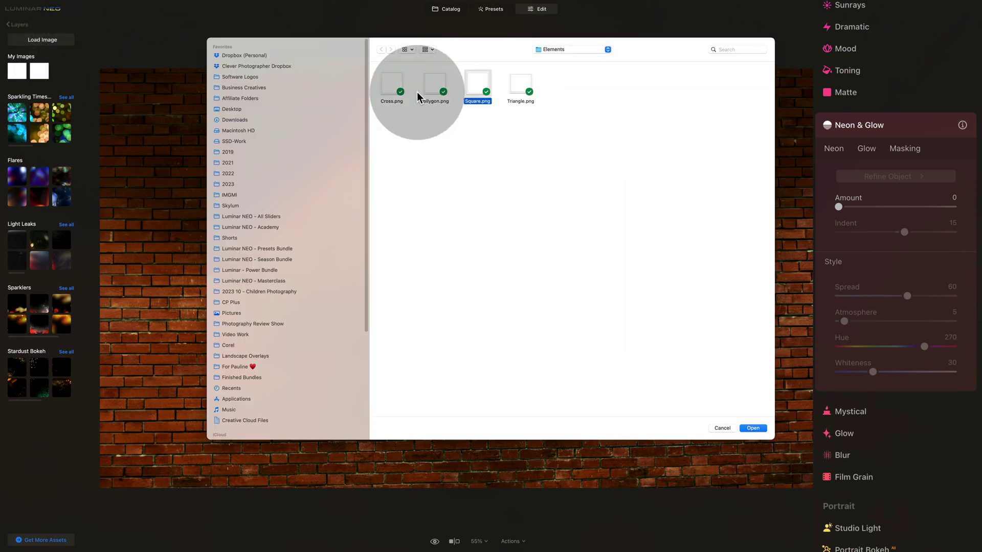
left_click(752, 428)
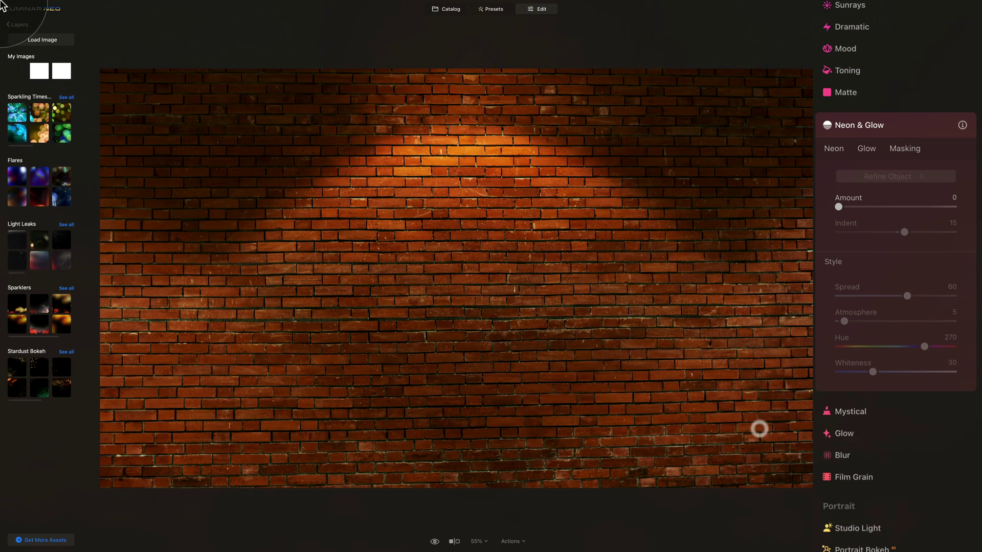
left_click(57, 39)
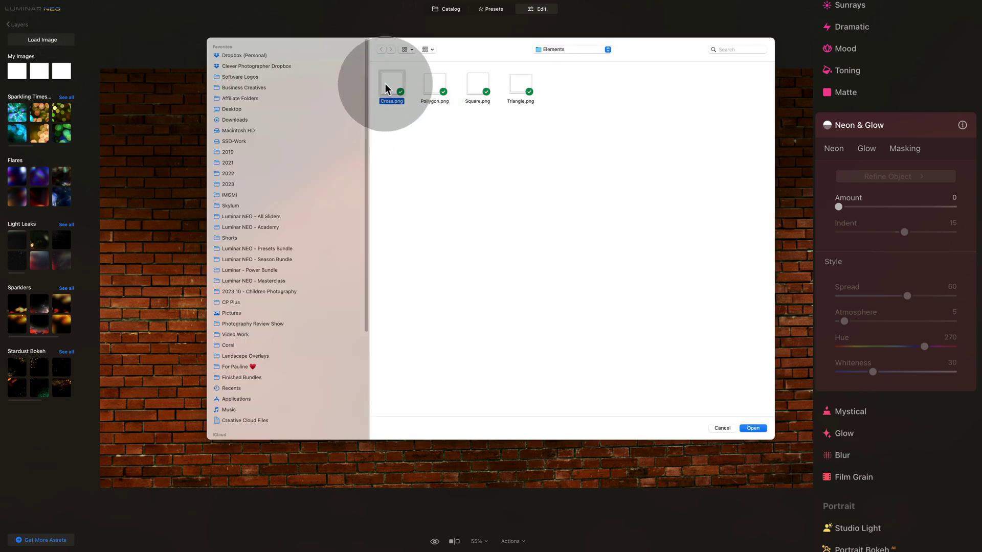
left_click(385, 88)
left_click(752, 428)
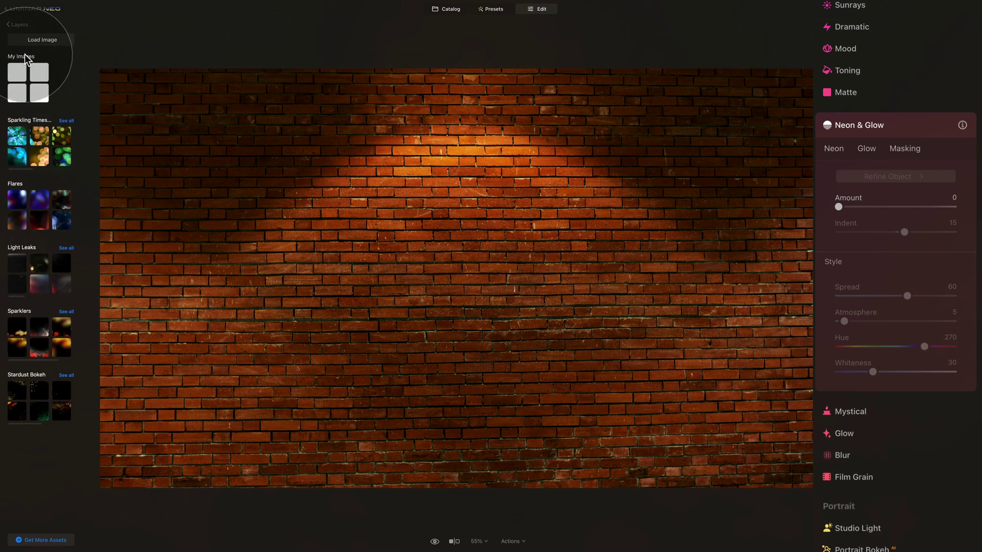
- Add the triangle image as a layer over the wall and try scaling it down, tilting it slightly and mirroring it horizontally
left_click(46, 94)
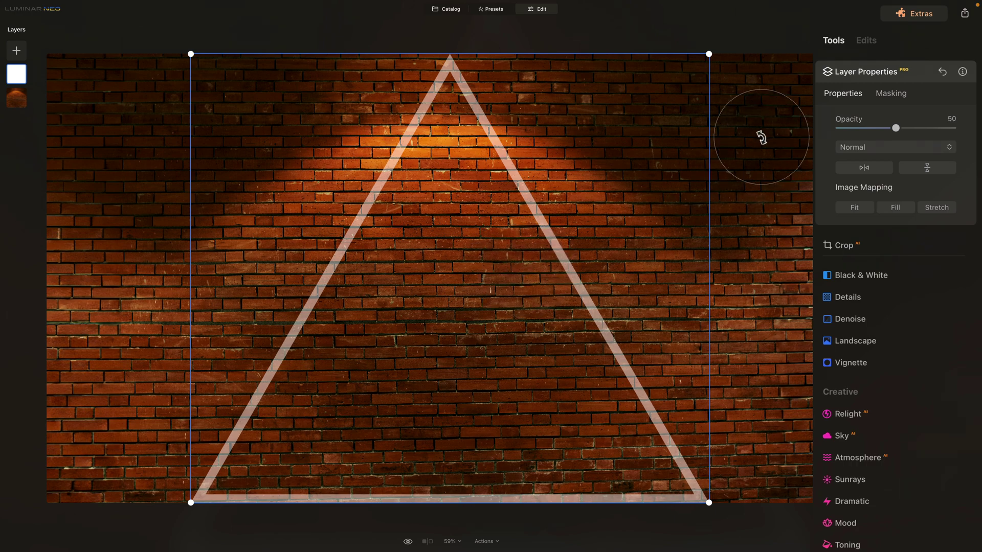
left_click_drag(706, 51, 690, 110)
mouse_move(758, 215)
left_mouse_down()
mouse_move(756, 169)
mouse_move(764, 217)
left_mouse_up()
left_click_drag(693, 77, 617, 140)
left_click(862, 169)
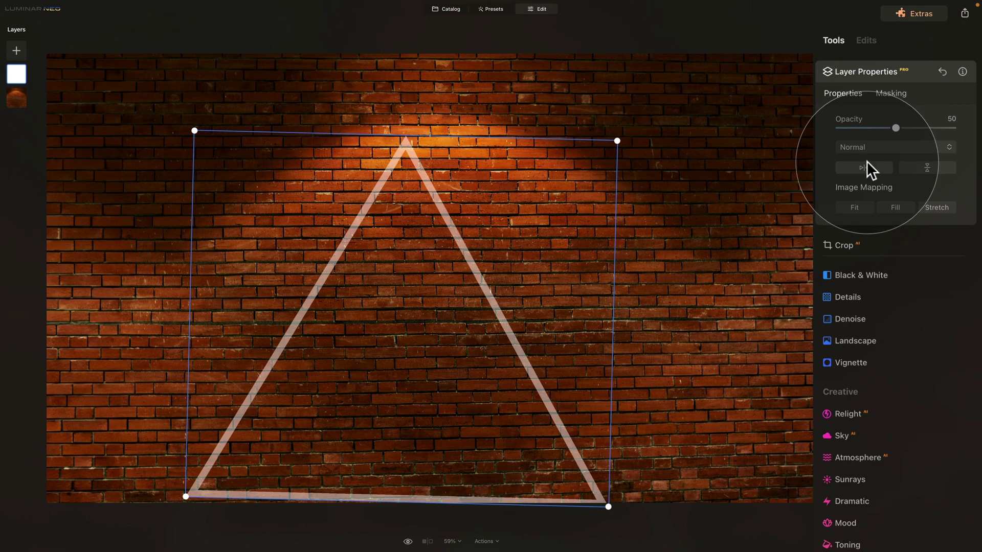
- Try moving the triangle layer around the middle of the wall and rotating it counter-clockwise
left_click_drag(495, 287, 510, 243)
left_click_drag(634, 486, 537, 285)
left_click_drag(393, 179, 476, 202)
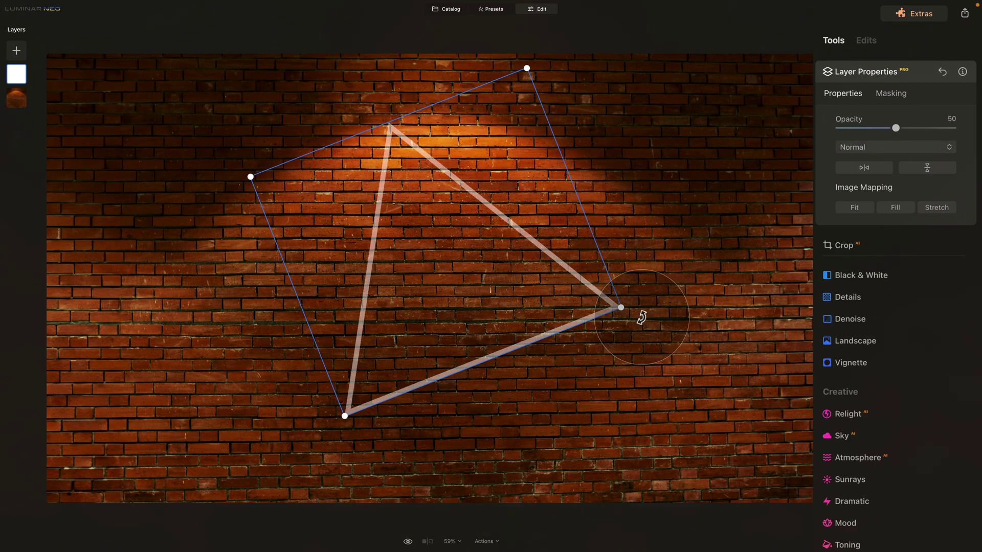
mouse_move(636, 310)
left_mouse_down()
mouse_move(649, 310)
mouse_move(647, 283)
mouse_move(639, 315)
left_mouse_up()
mouse_move(422, 227)
left_mouse_down()
mouse_move(449, 232)
mouse_move(428, 232)
left_mouse_up()
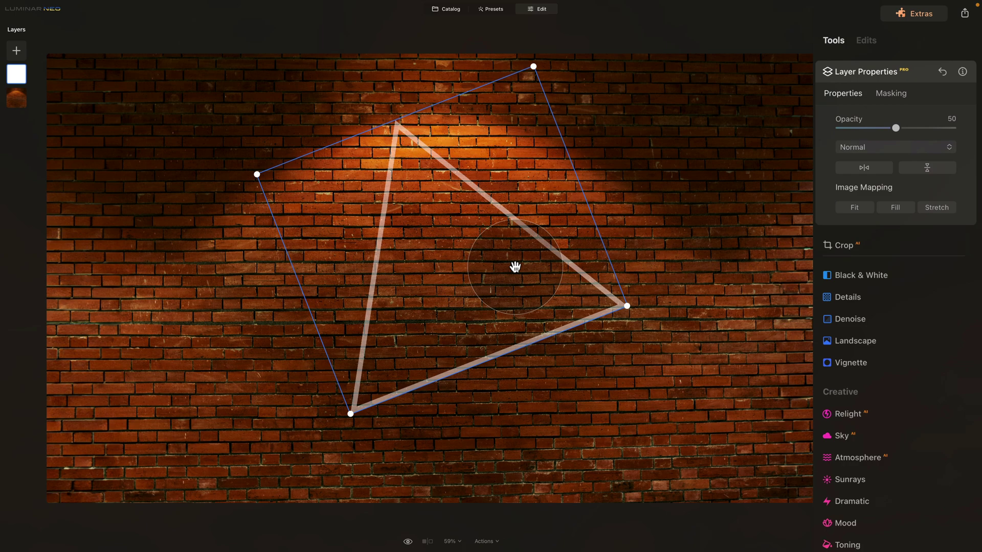
- Rotate the triangle layer back upright and try resizing it, first proportionally smaller and with only its height stretched
left_click_drag(675, 221, 675, 315)
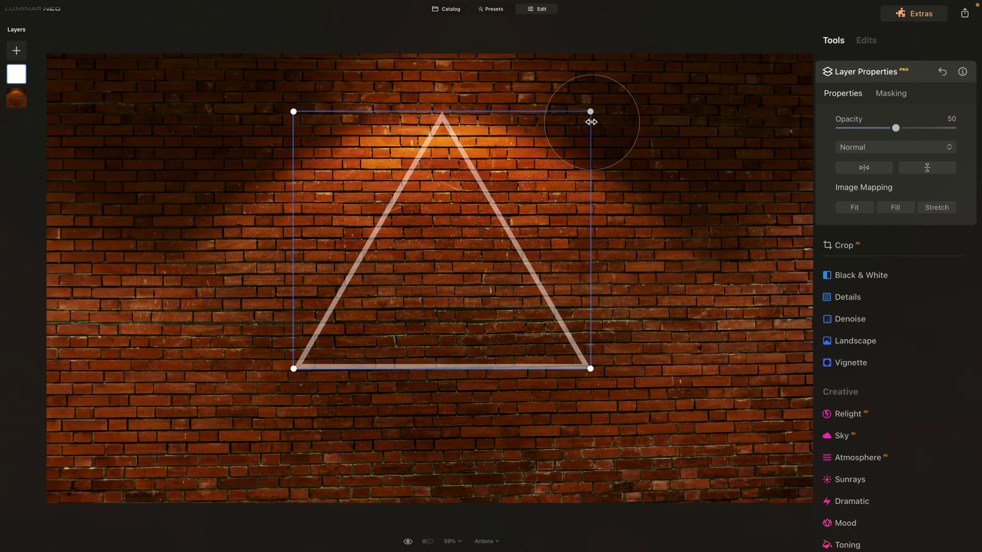
left_click_drag(591, 110, 538, 237)
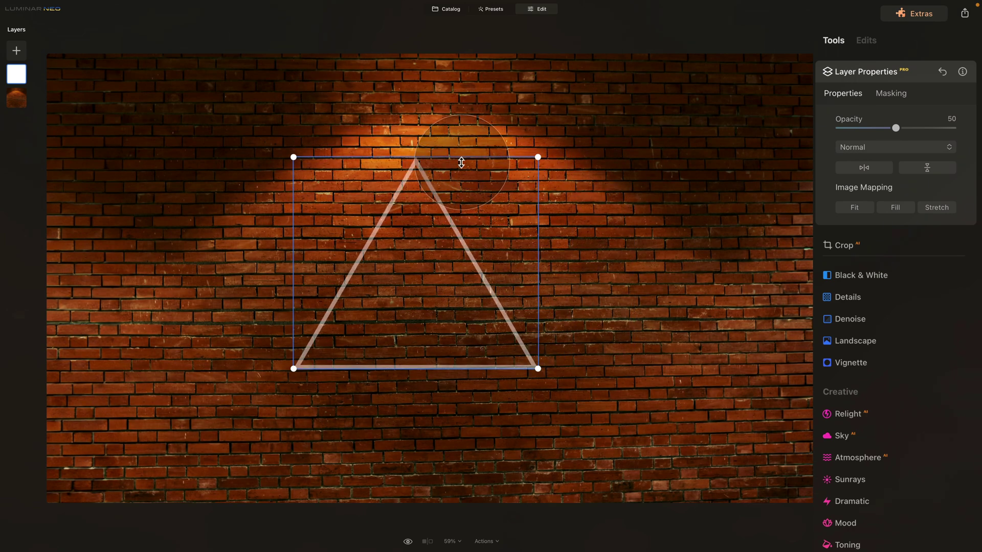
left_click_drag(461, 158, 457, 94)
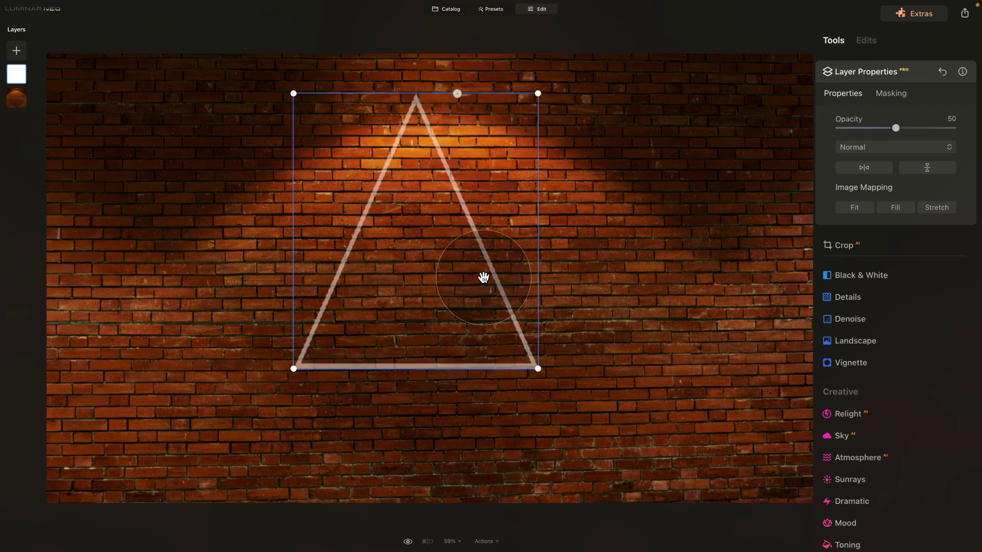
- Try rotating the stretched triangle further counter-clockwise, and remove its layer
left_click_drag(596, 412, 598, 244)
left_click_drag(578, 372, 606, 300)
left_click_drag(401, 217, 397, 262)
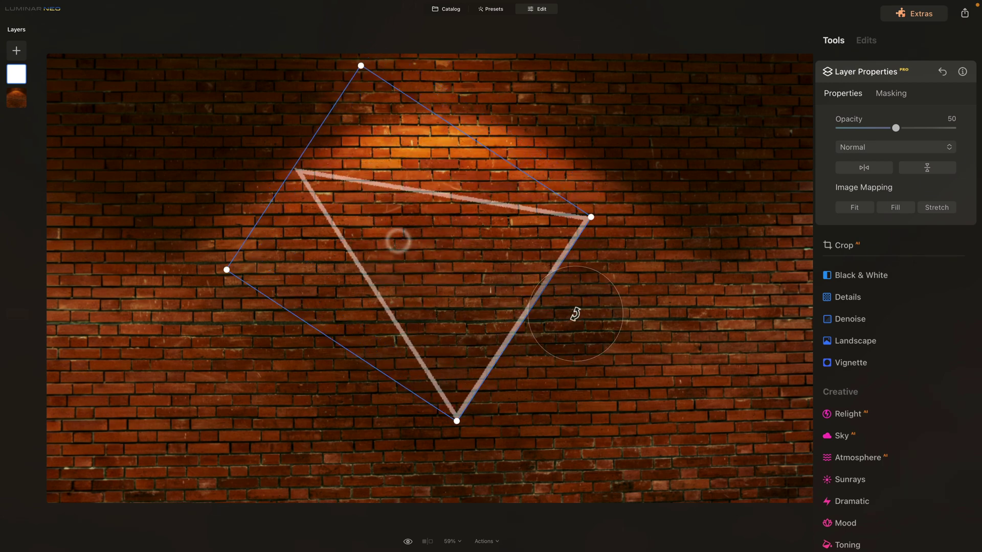
left_click_drag(575, 314, 585, 274)
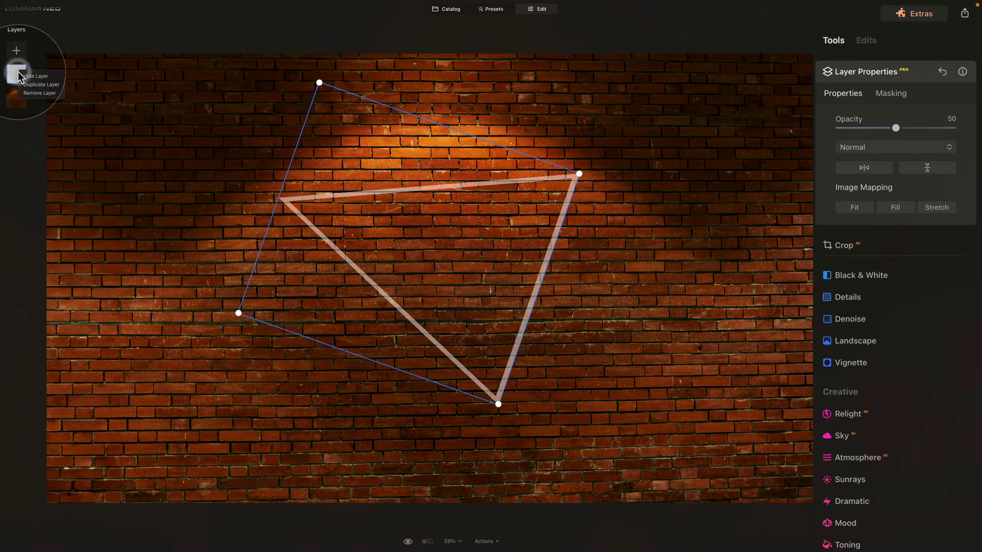
left_click(44, 93)
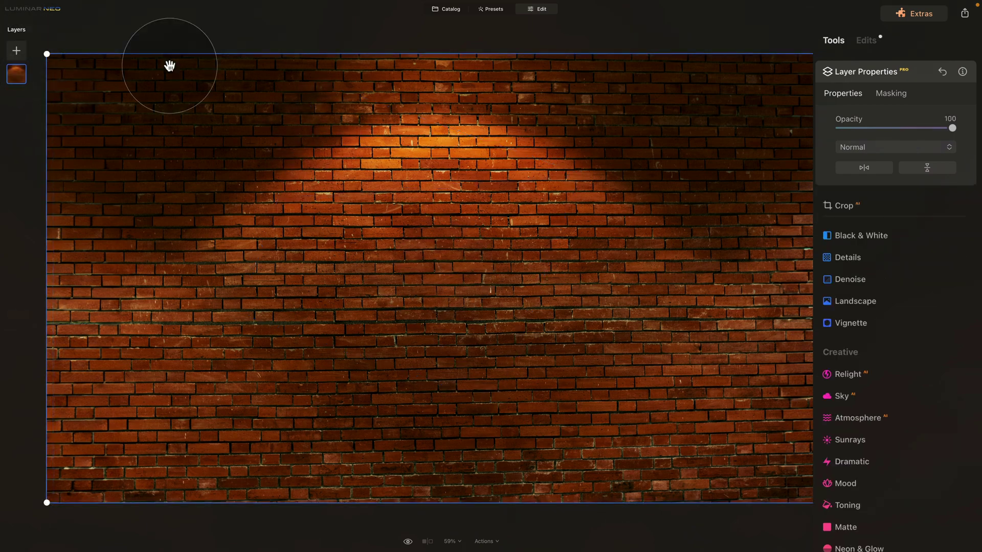
- Add the triangle image as a new layer, scaled down and rotated counter-clockwise in the middle of the wall
left_click(17, 51)
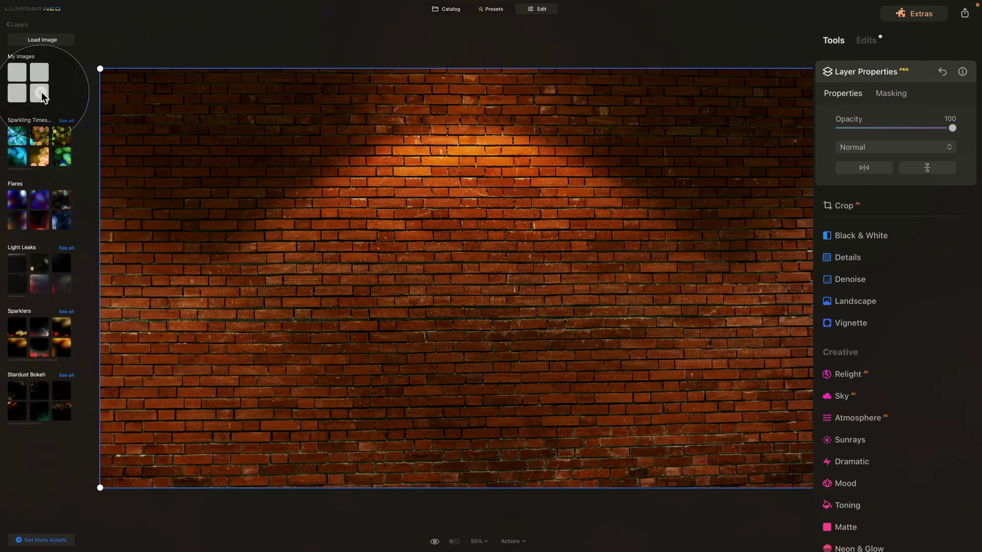
left_click(40, 93)
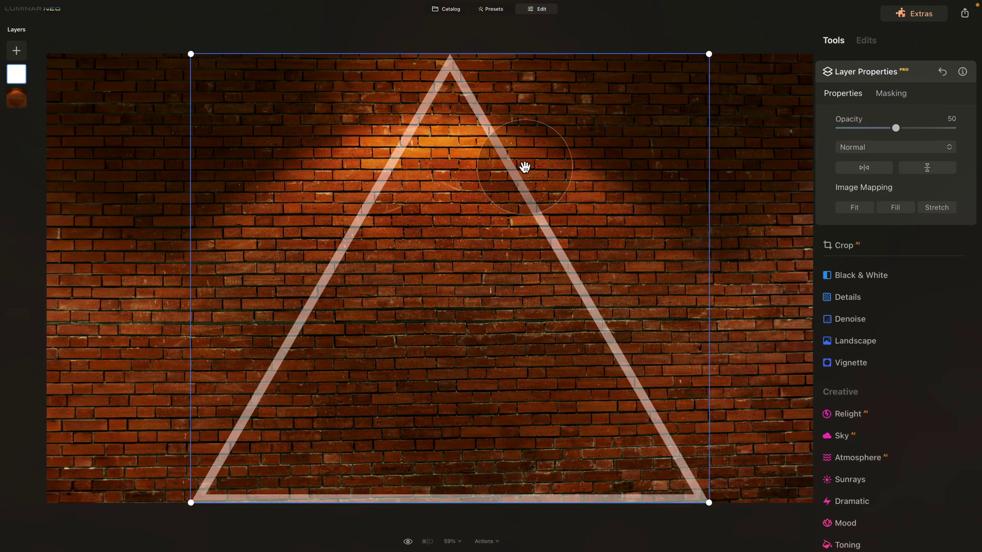
left_click_drag(707, 53, 499, 214)
left_click_drag(398, 394, 484, 277)
left_click_drag(611, 400, 637, 338)
left_click_drag(428, 287, 425, 289)
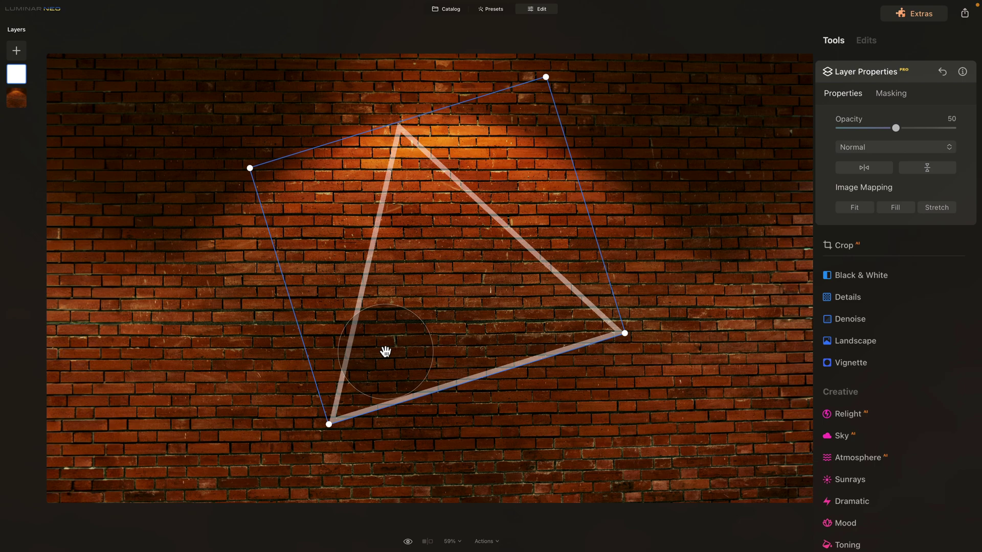
key("Return")
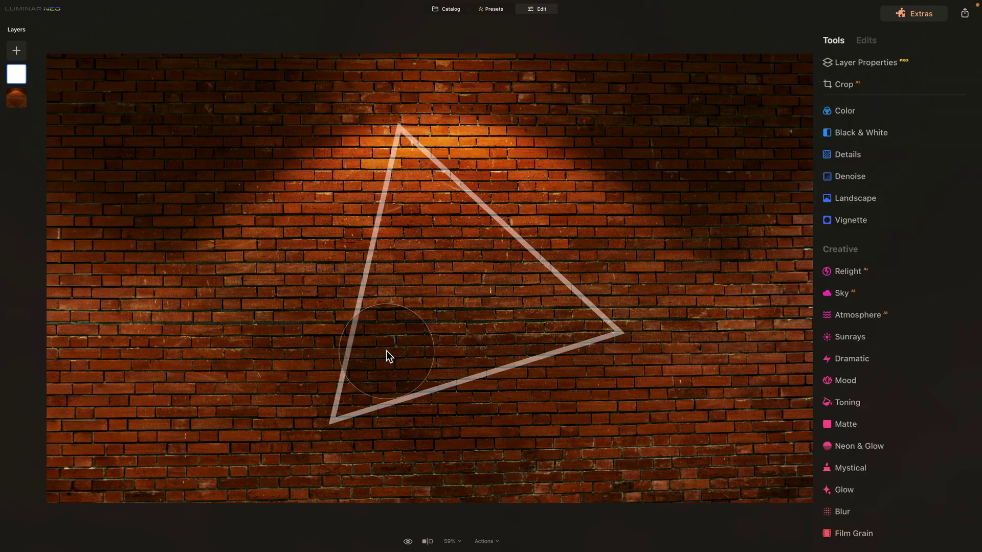
- Apply the Neon & Glow tool to the brick wall layer with a neon Amount of 40
left_click(15, 99)
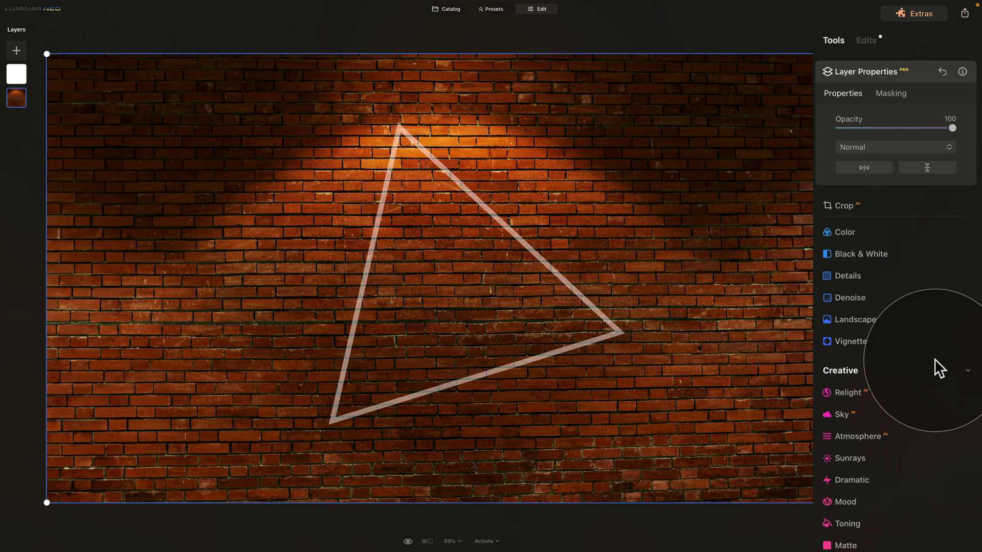
scroll(934, 368, "down", 5)
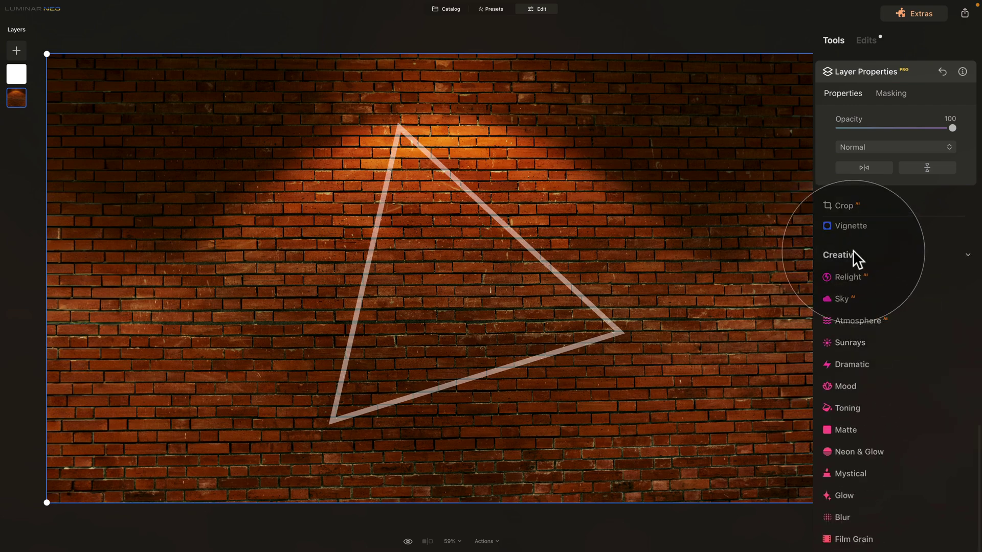
left_click(851, 452)
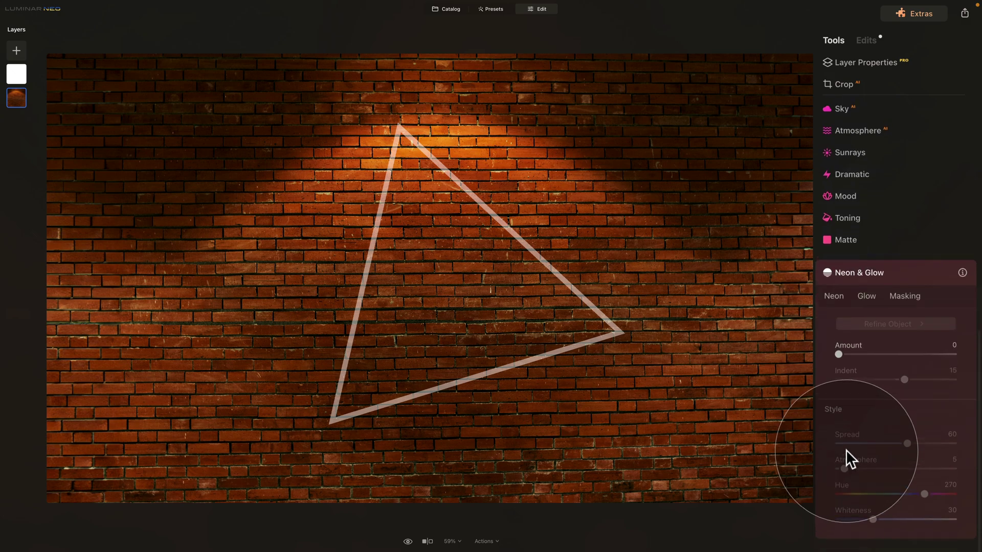
left_click_drag(839, 217, 884, 221)
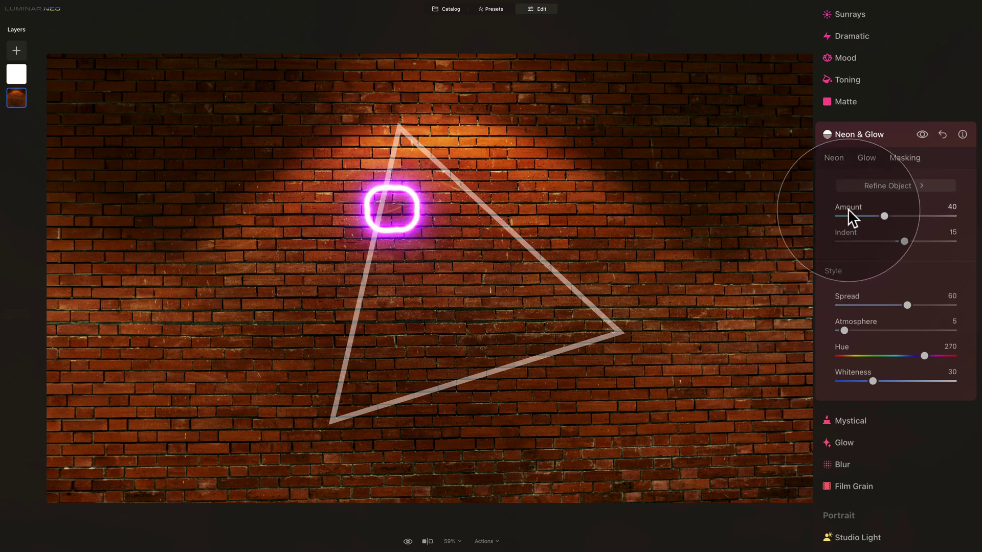
- Erase the automatically generated neon shape on the wall with a Refine Object eraser of size 357
left_click(884, 186)
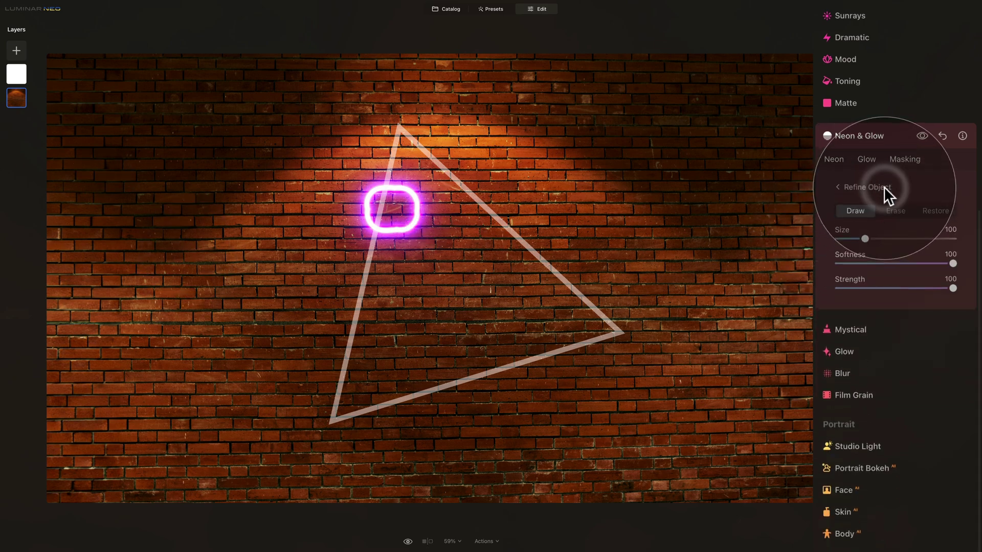
left_click(892, 211)
left_click_drag(864, 238, 939, 238)
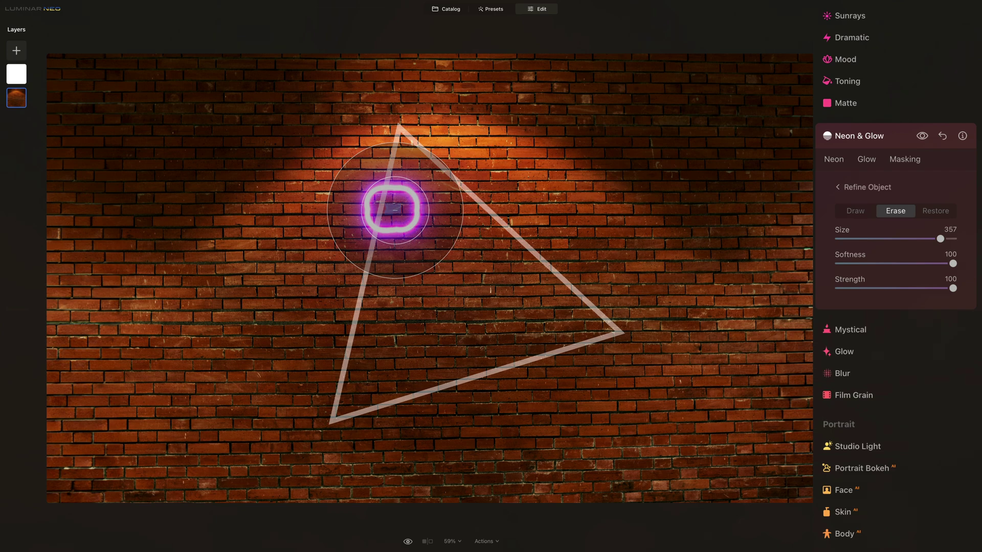
left_click(395, 211)
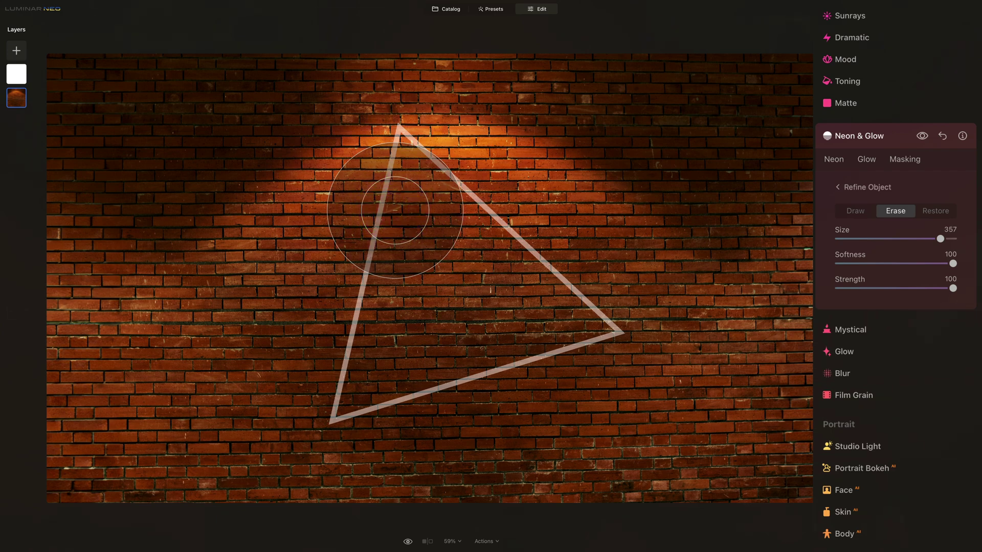
- Set the Refine Object brush to Draw with a size of 10 and a softness of 0
left_click(849, 210)
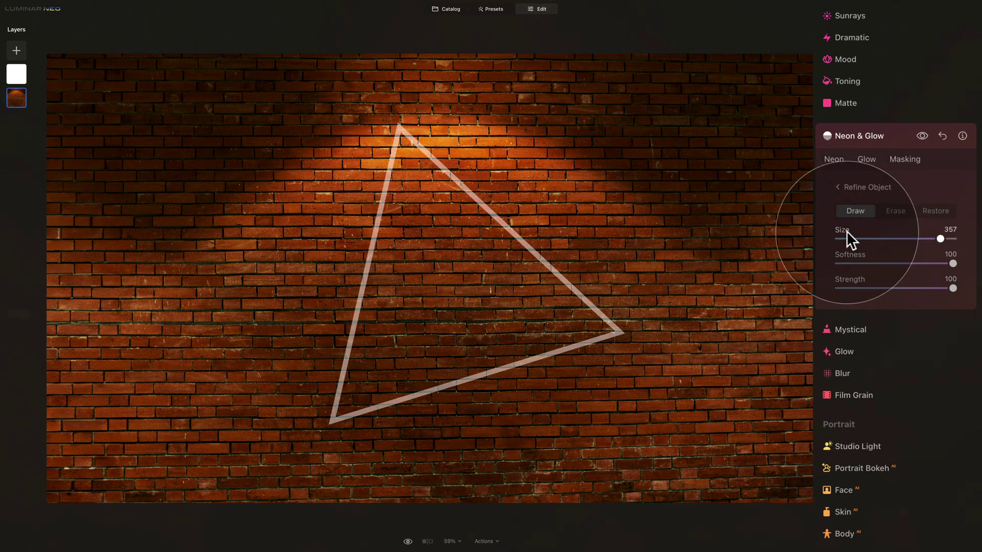
left_click_drag(941, 238, 822, 239)
left_click_drag(953, 262, 815, 269)
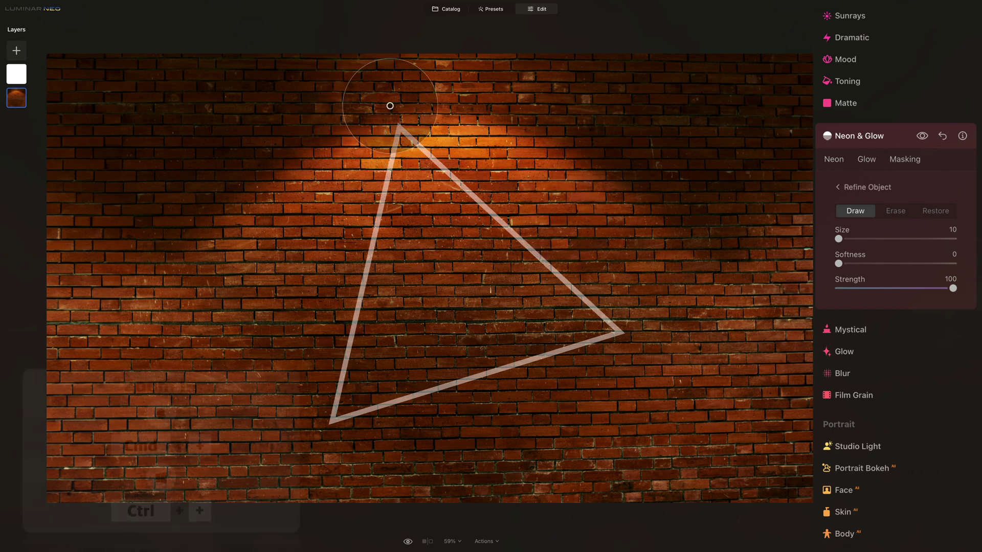
- Draw the neon shape with straight strokes from corner to corner along the outer edge of the triangle guide
key("ctrl+plus")
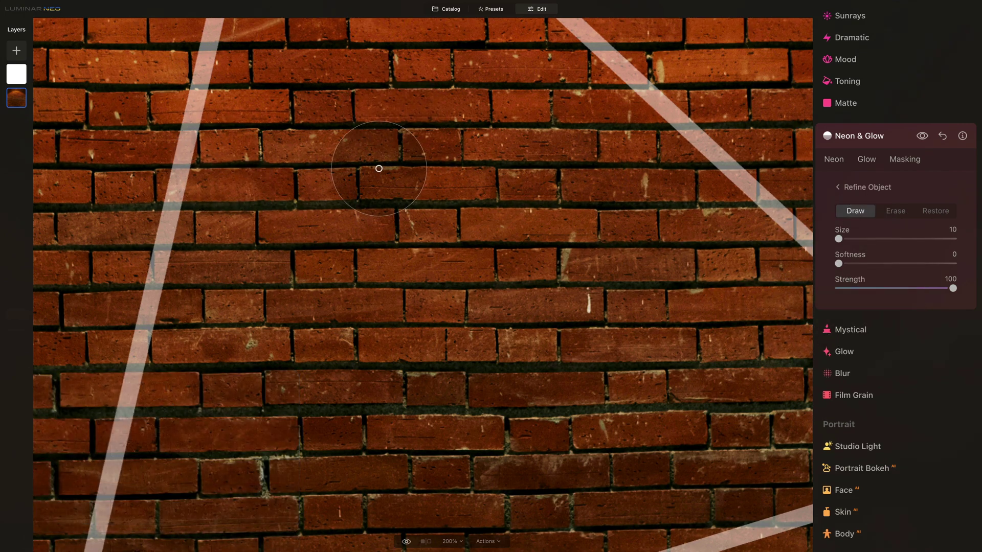
key("space")
left_click_drag(377, 116, 391, 233)
left_click_drag(357, 94, 401, 225)
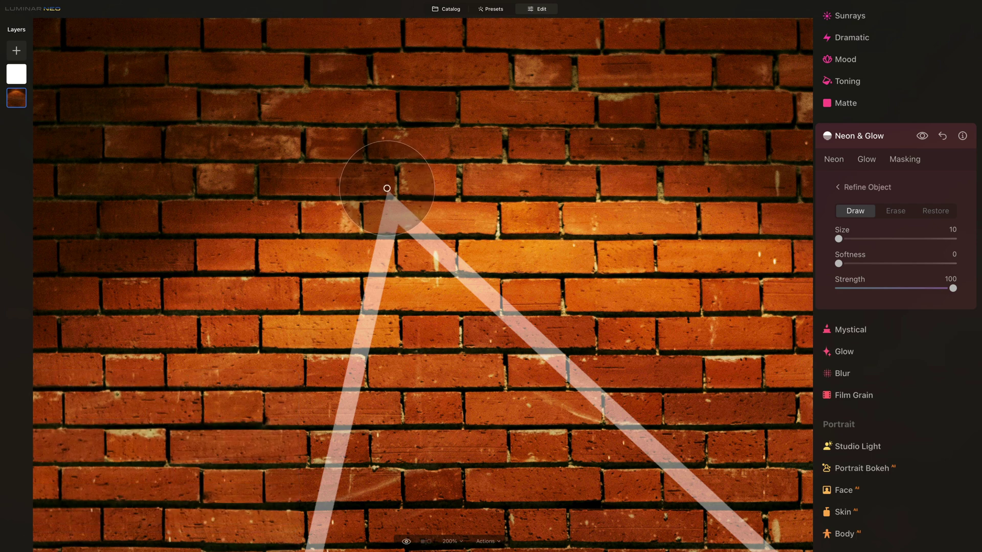
left_click(387, 188)
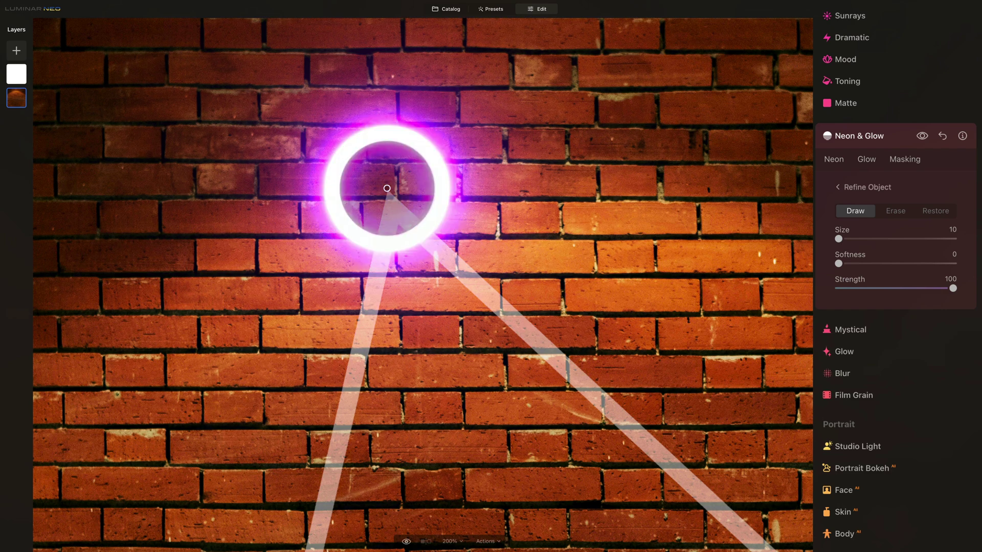
mouse_move(657, 377)
left_mouse_down()
mouse_move(538, 227)
mouse_move(620, 307)
mouse_move(574, 263)
mouse_move(482, 216)
left_mouse_up()
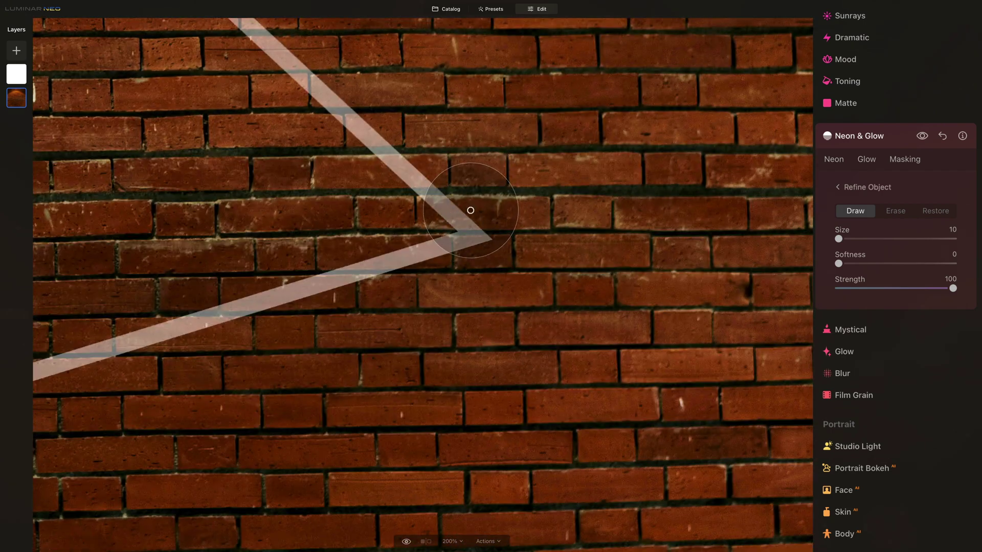
left_click(494, 239)
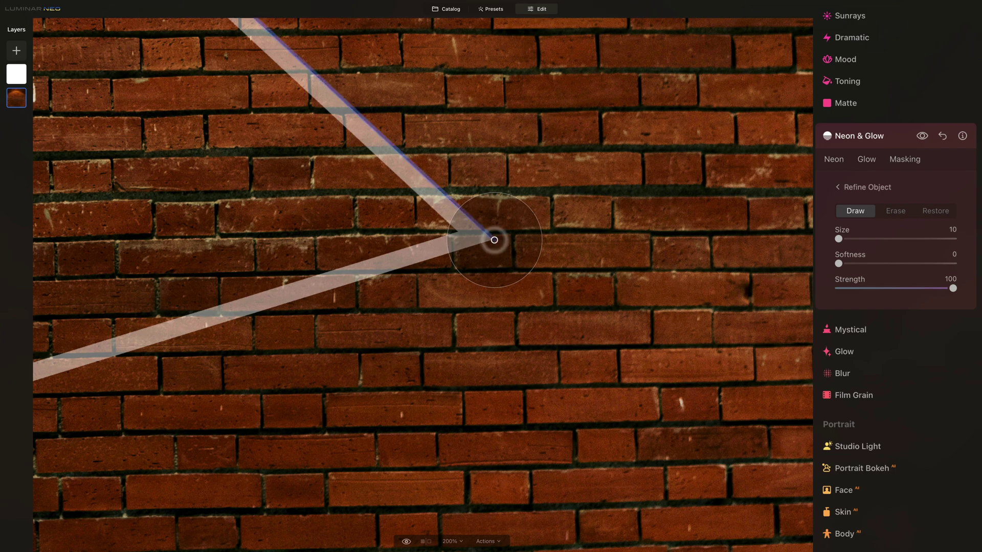
left_click_drag(355, 344, 666, 198)
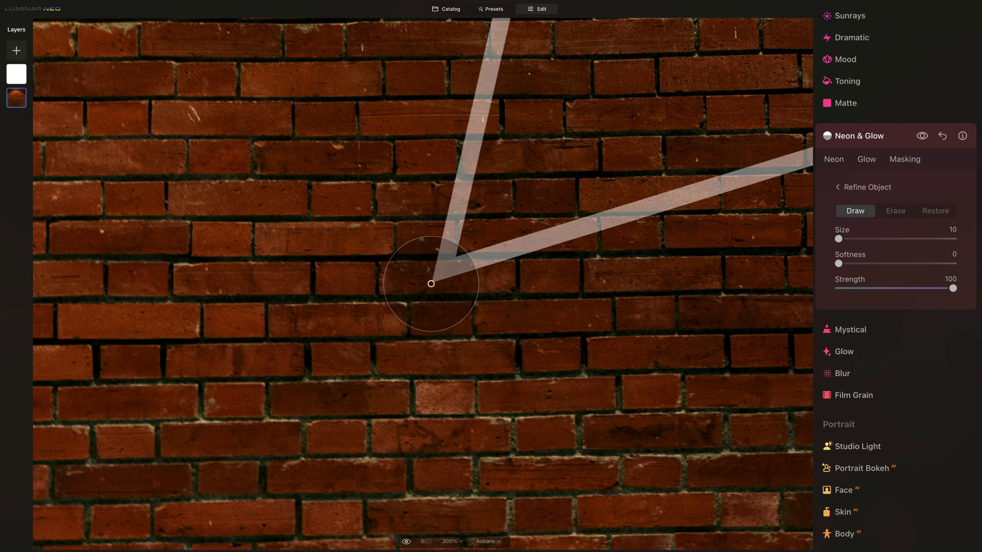
left_click(431, 283)
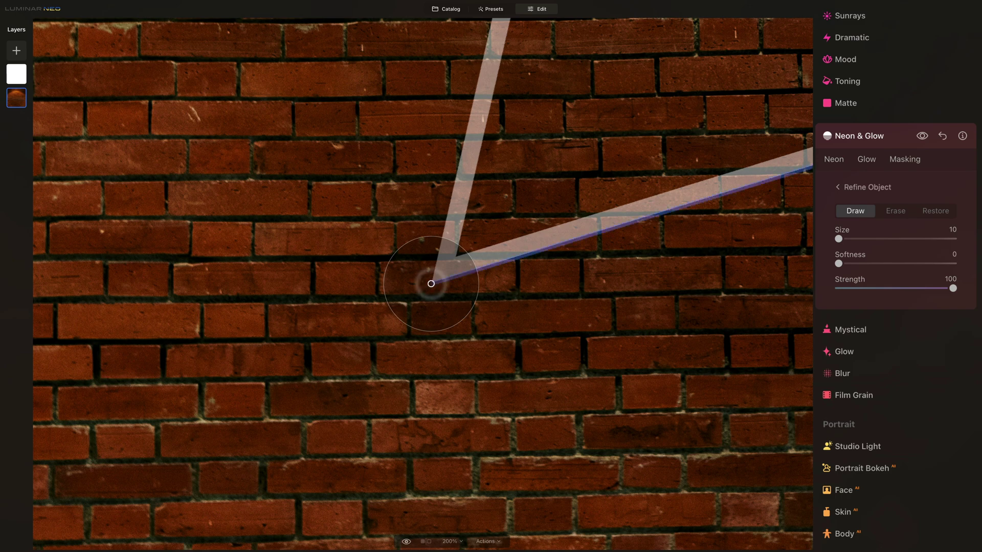
mouse_move(510, 152)
left_mouse_down()
mouse_move(535, 285)
mouse_move(465, 438)
mouse_move(594, 343)
mouse_move(517, 383)
left_mouse_up()
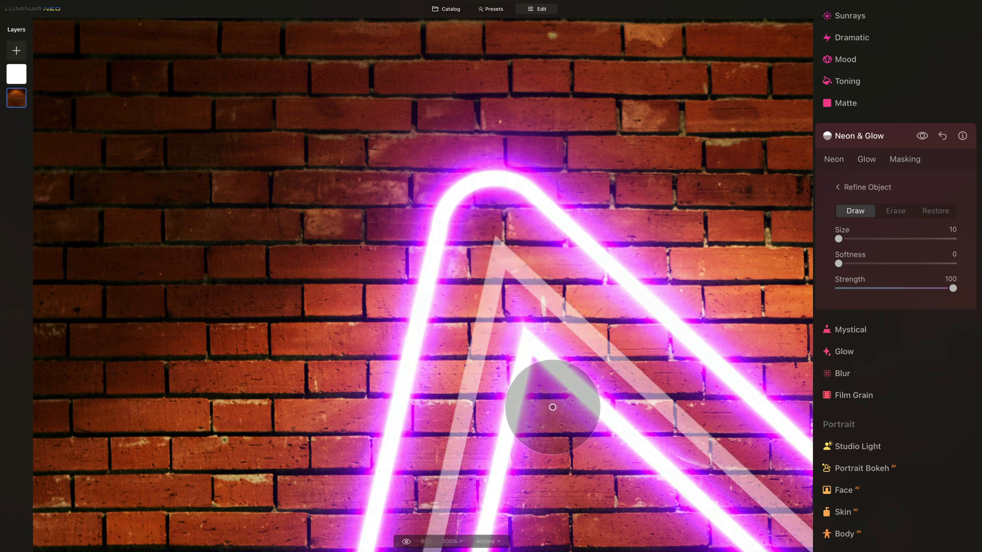
key("ctrl+0")
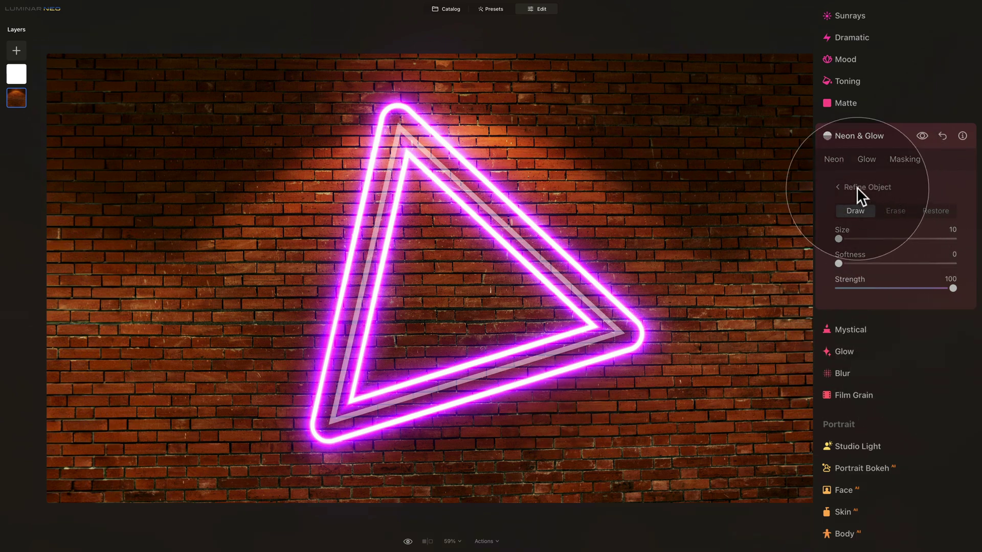
- Set the neon Indent to -5 and remove the triangle guide layer
left_click(837, 186)
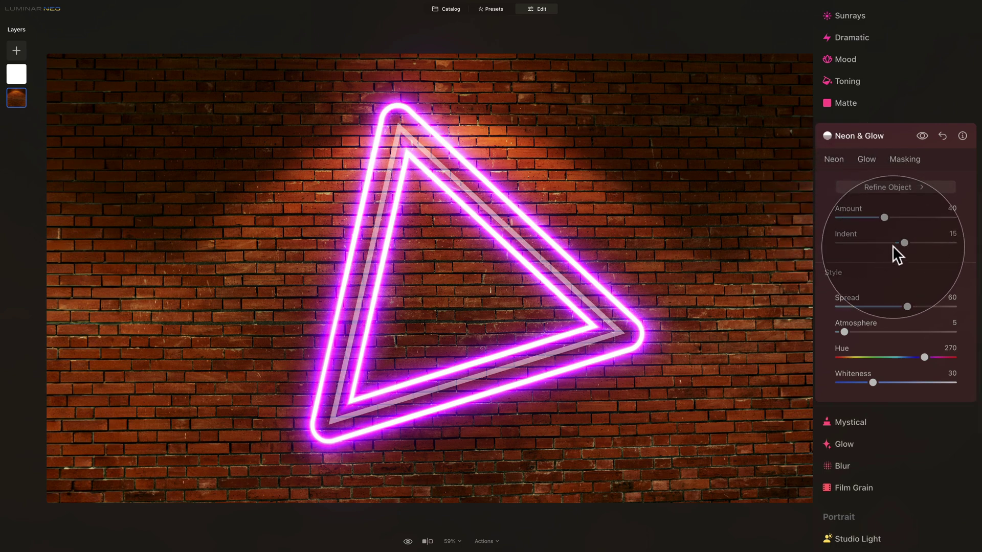
left_click_drag(904, 241, 892, 242)
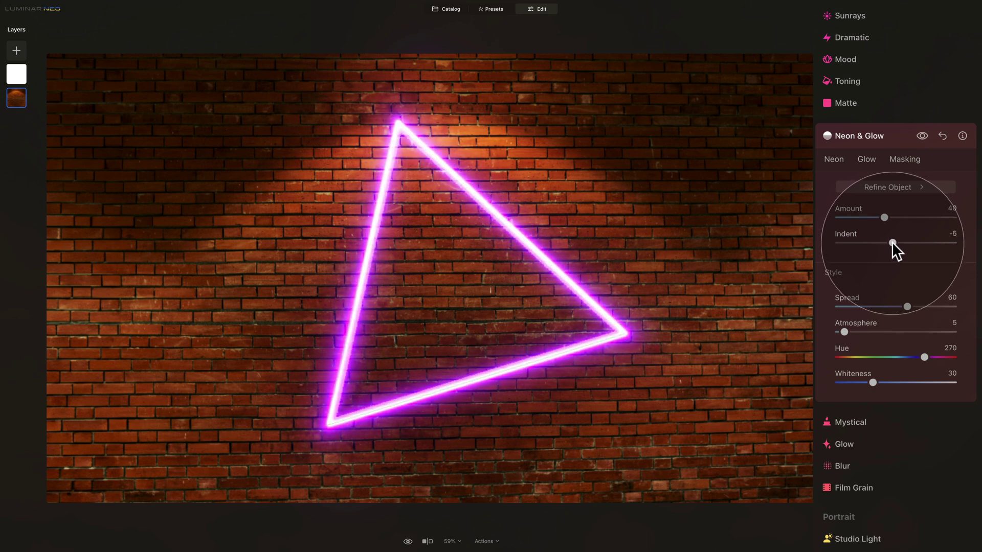
left_click(891, 241)
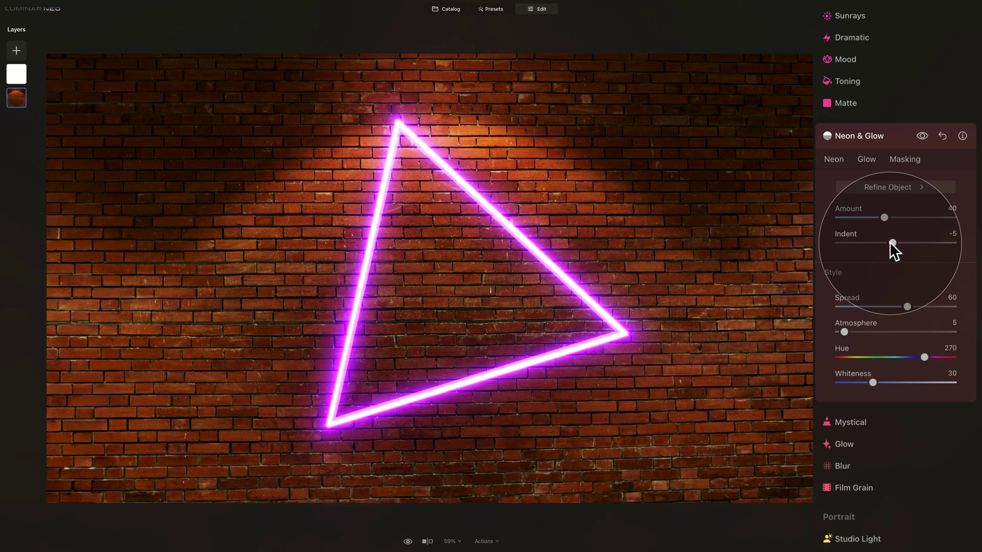
right_click(17, 76)
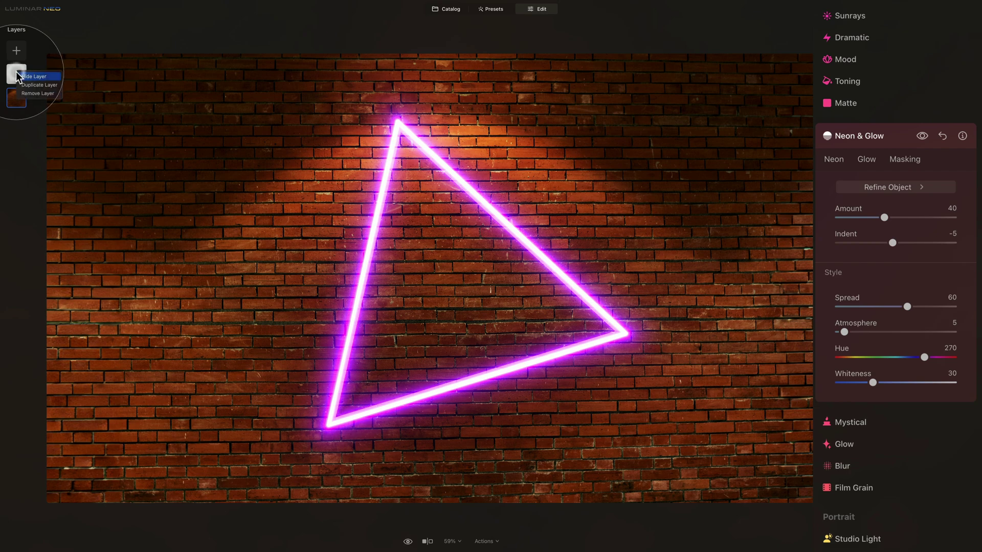
left_click(39, 93)
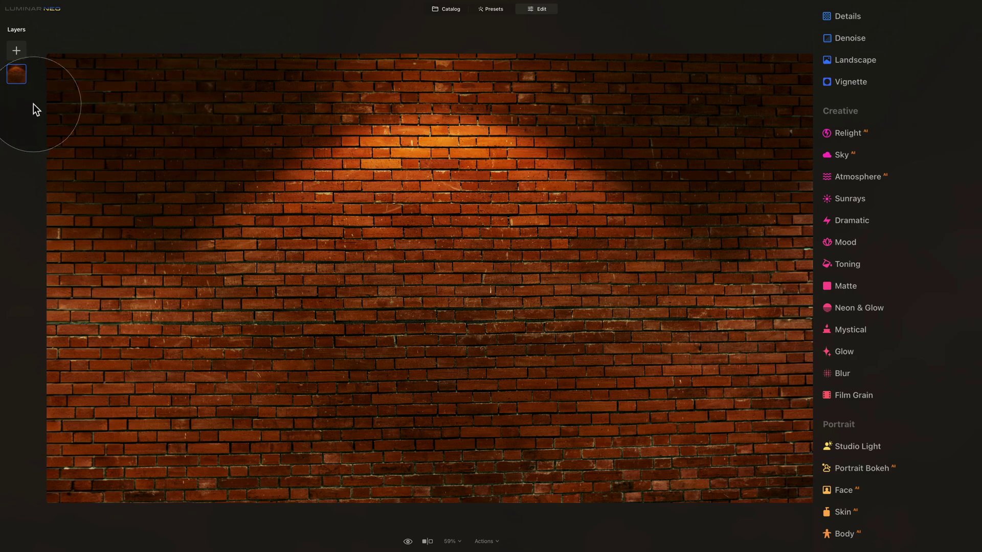
- Add the square frame image as a new layer, scaled down in the middle of the wall
left_click(16, 50)
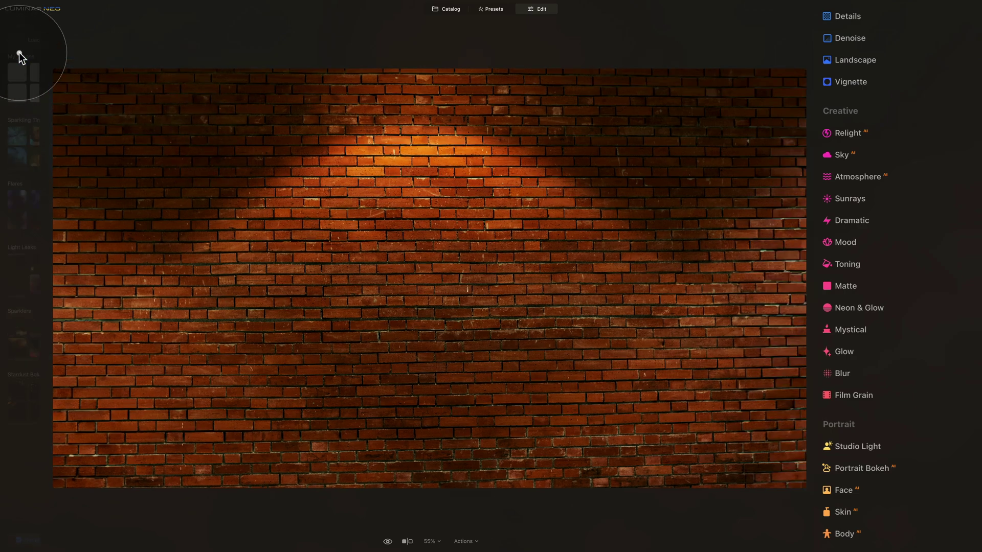
left_click(38, 73)
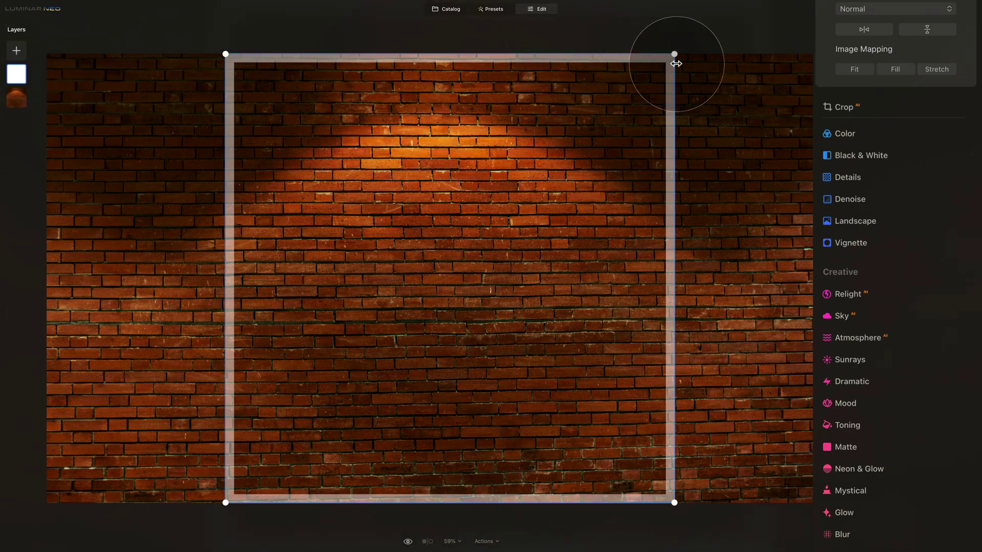
left_click_drag(653, 83, 552, 196)
left_click_drag(387, 311, 427, 268)
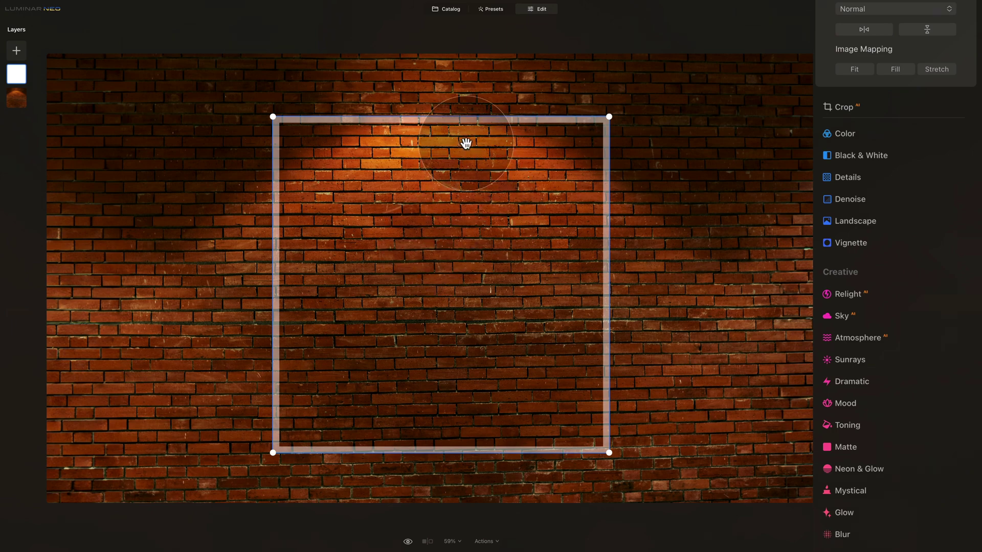
- Stretch the square frame layer into a tall, narrow rectangle and center it on the wall
left_click_drag(471, 116, 471, 60)
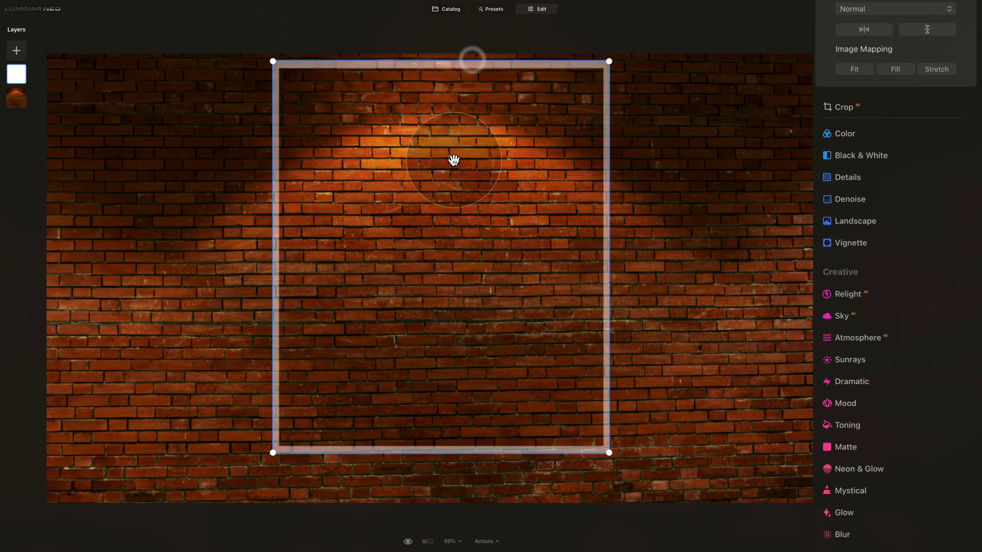
left_click_drag(454, 161, 453, 192)
left_click_drag(435, 94, 432, 76)
left_click_drag(272, 306, 323, 299)
left_click_drag(316, 77, 358, 128)
left_click_drag(460, 284, 439, 257)
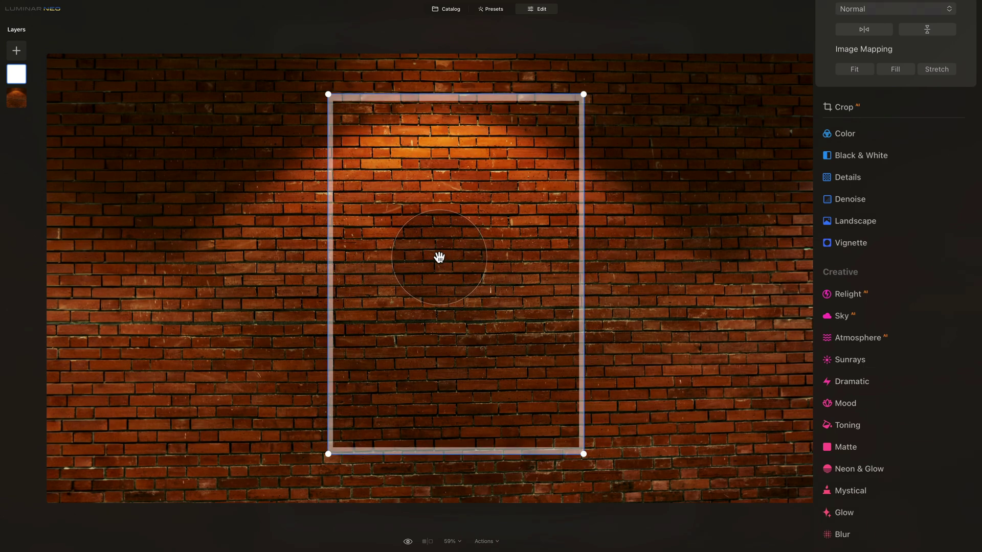
left_click_drag(439, 257, 439, 252)
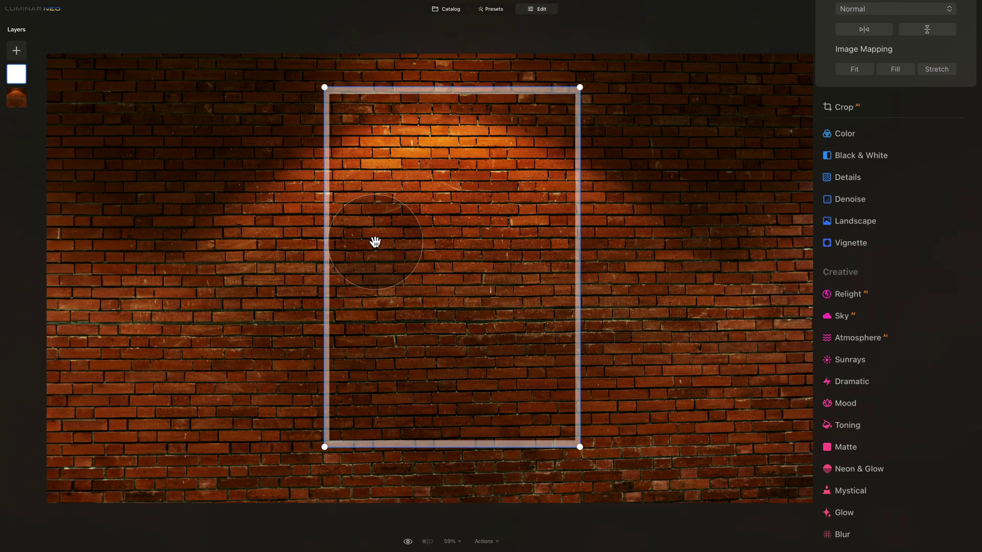
- Apply the Neon & Glow tool to the brick wall layer with an Amount of 40
left_click(13, 99)
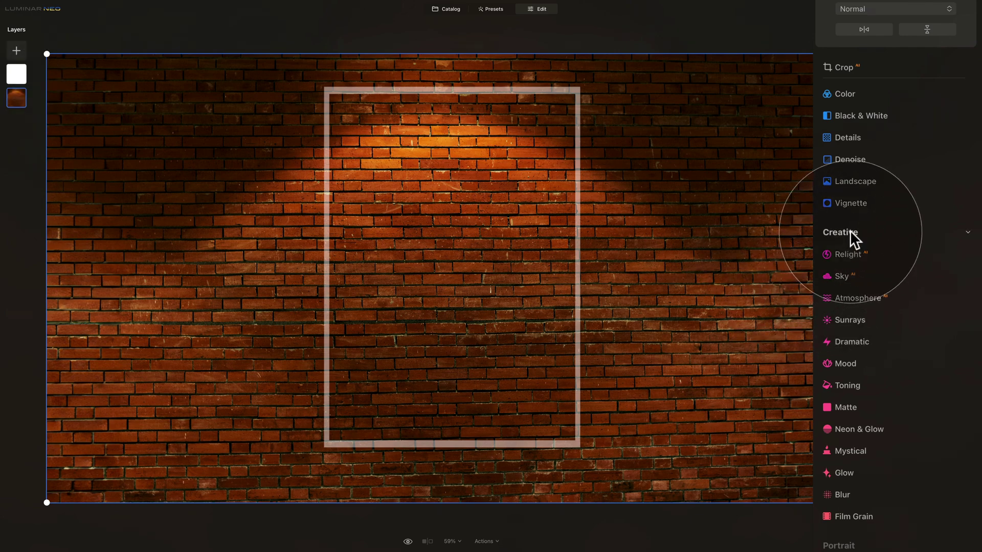
left_click(875, 429)
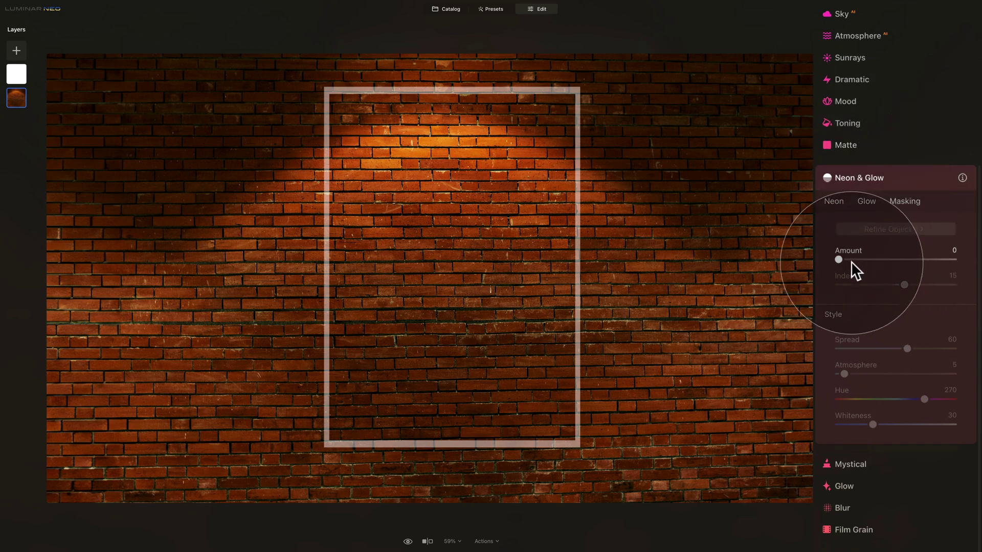
left_click_drag(839, 257, 885, 257)
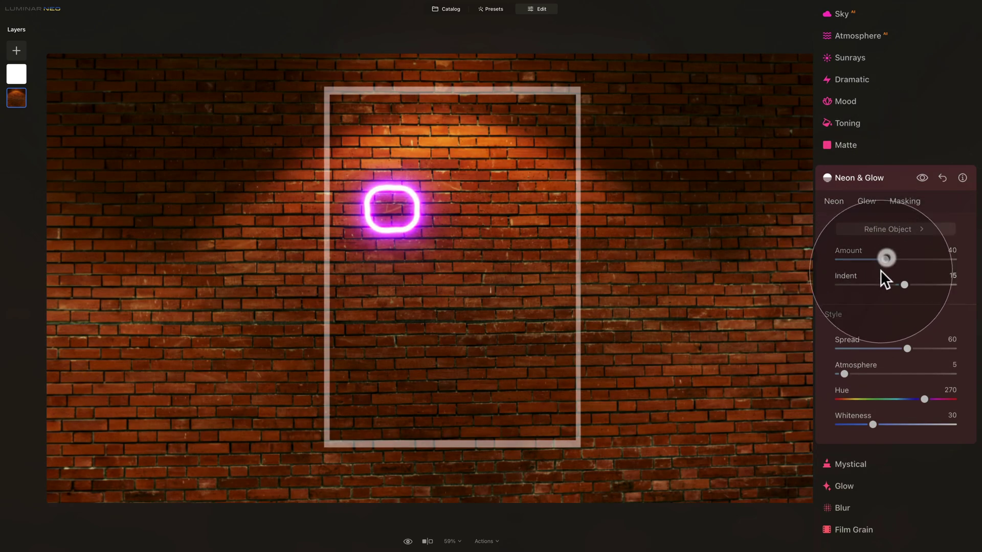
- Erase the automatically generated neon shape inside the rectangle using a Refine Object eraser of size 400
left_click(883, 229)
left_click(898, 253)
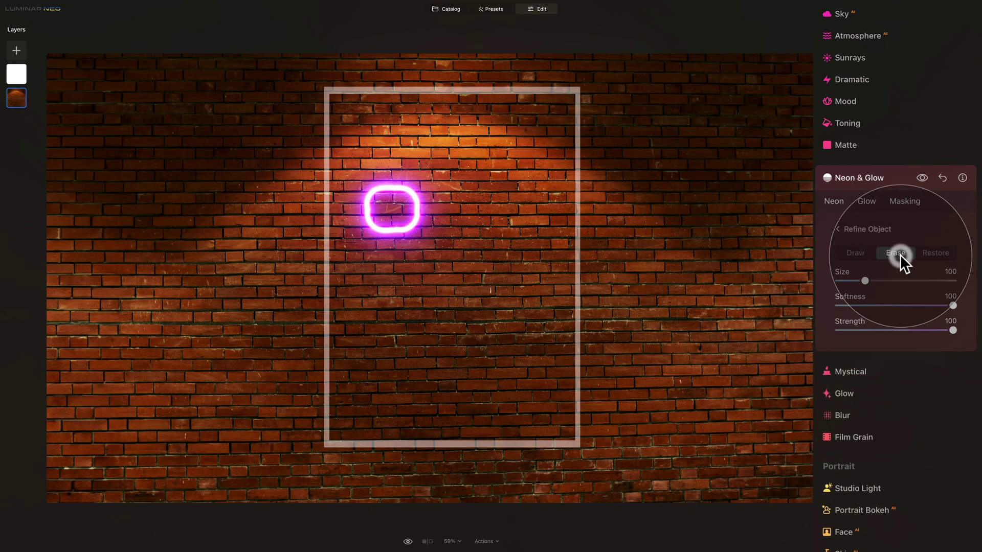
left_click_drag(869, 279, 952, 280)
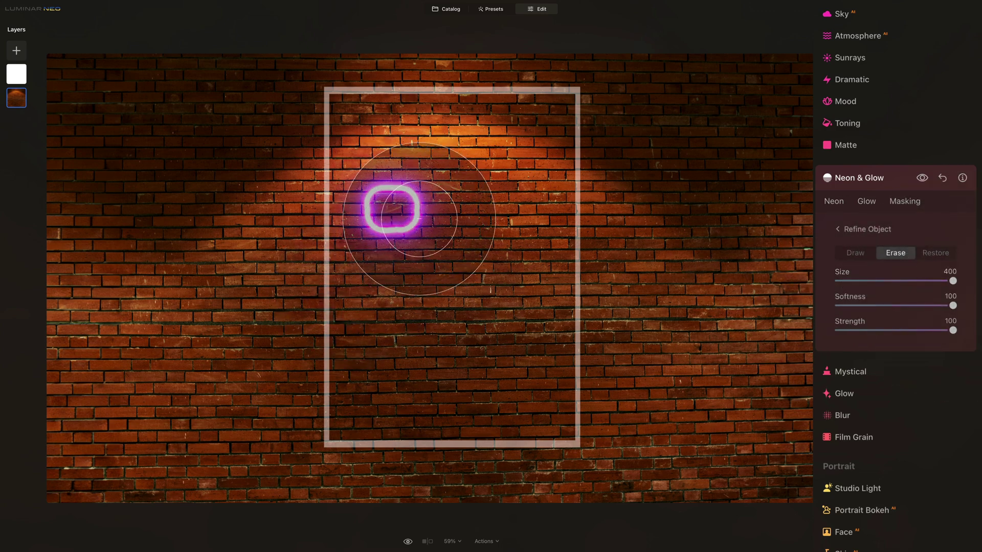
left_click(434, 265)
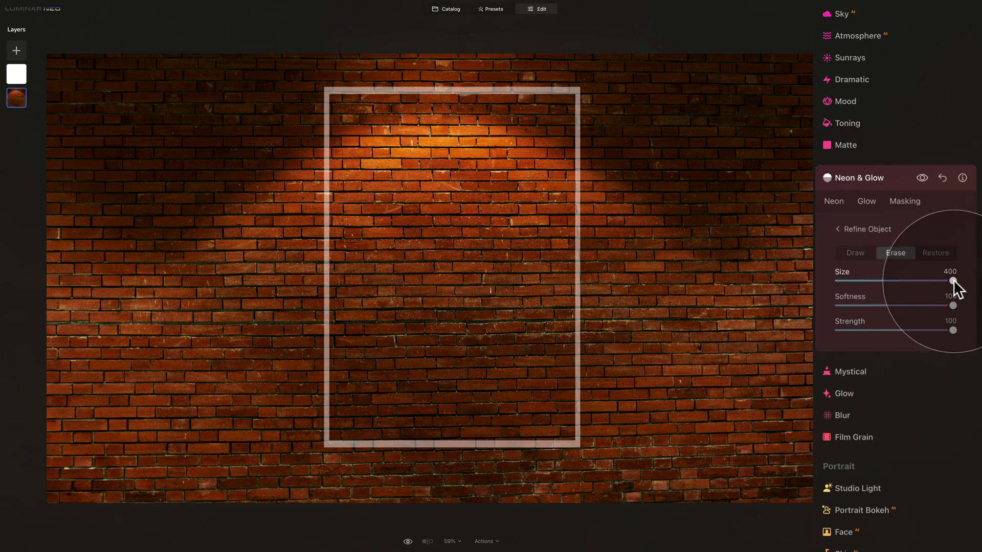
- Set the Refine Object brush size to 10 and softness to 0, and switch it to Draw
left_click_drag(953, 280, 838, 281)
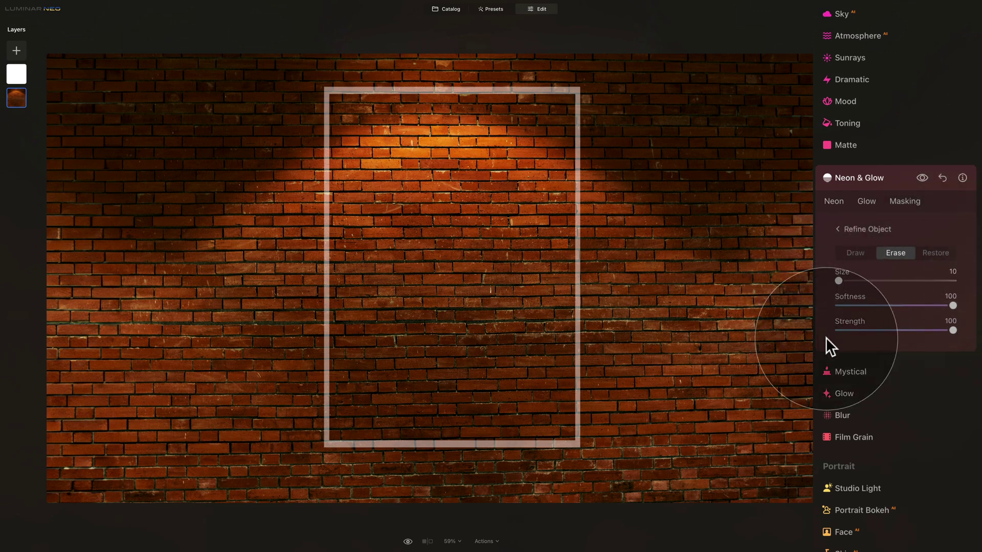
left_click_drag(953, 305, 838, 305)
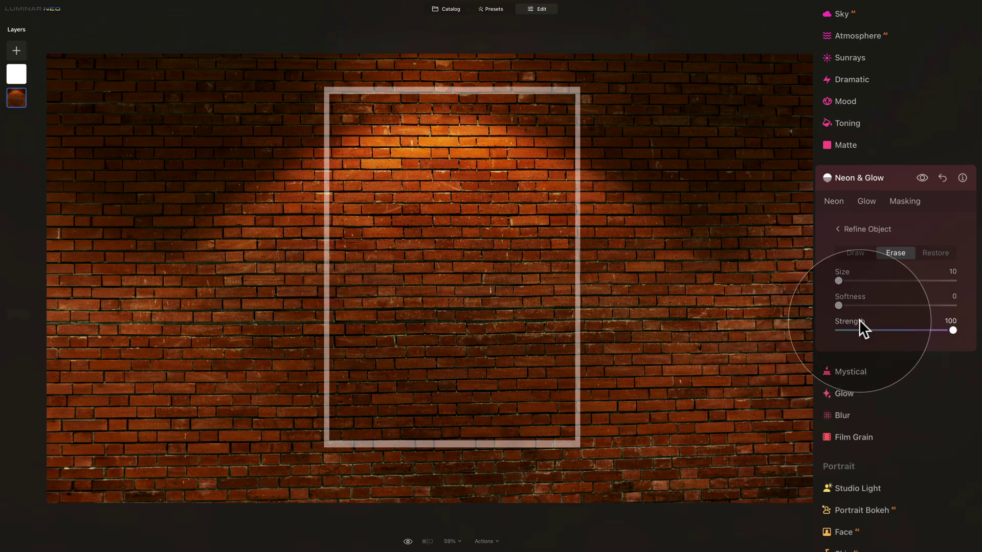
left_click(857, 254)
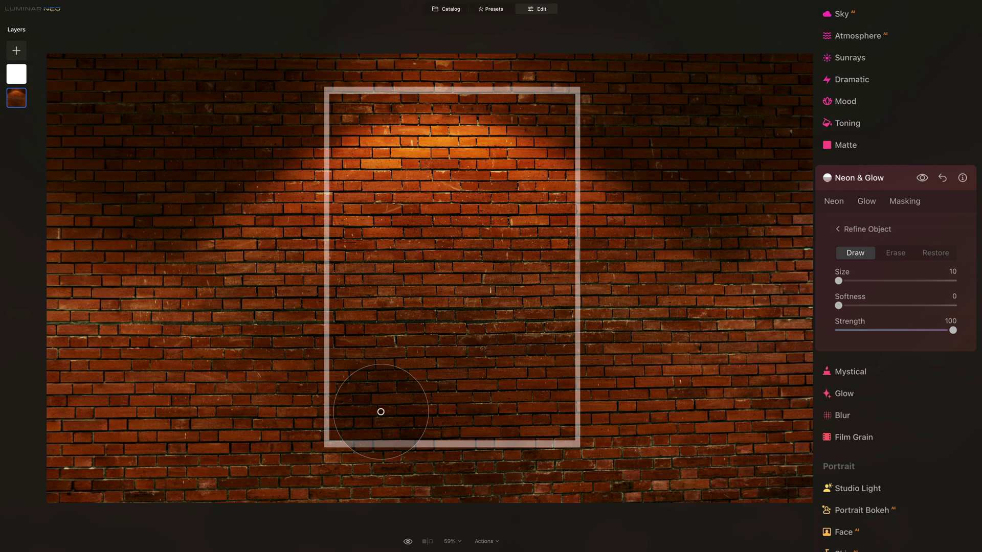
- Draw a straight neon line along the rectangle guide's left edge, from its lower-left corner to its upper-left corner
left_click_drag(397, 121, 394, 131)
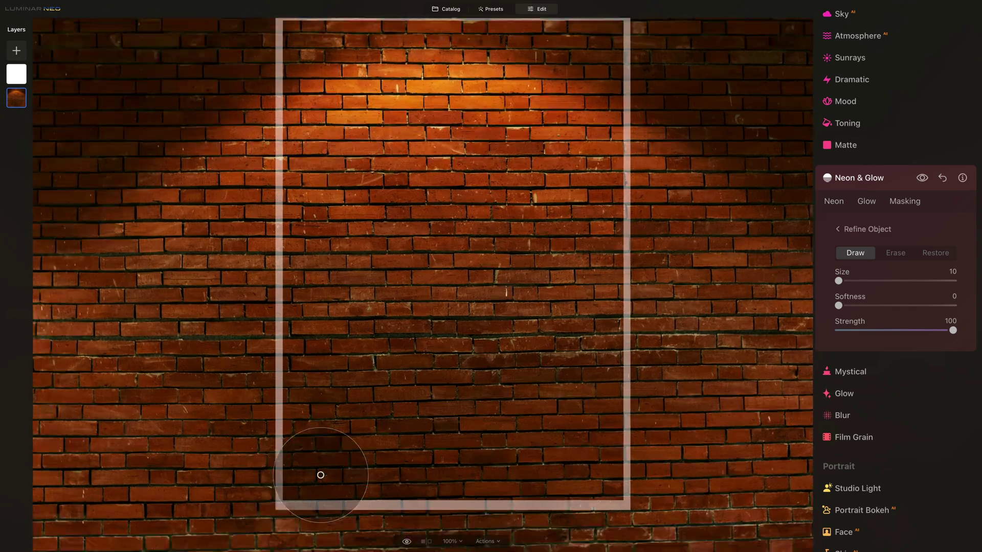
key("ctrl+plus")
left_click_drag(320, 471, 354, 171)
left_click_drag(177, 475, 474, 212)
key("ctrl+plus")
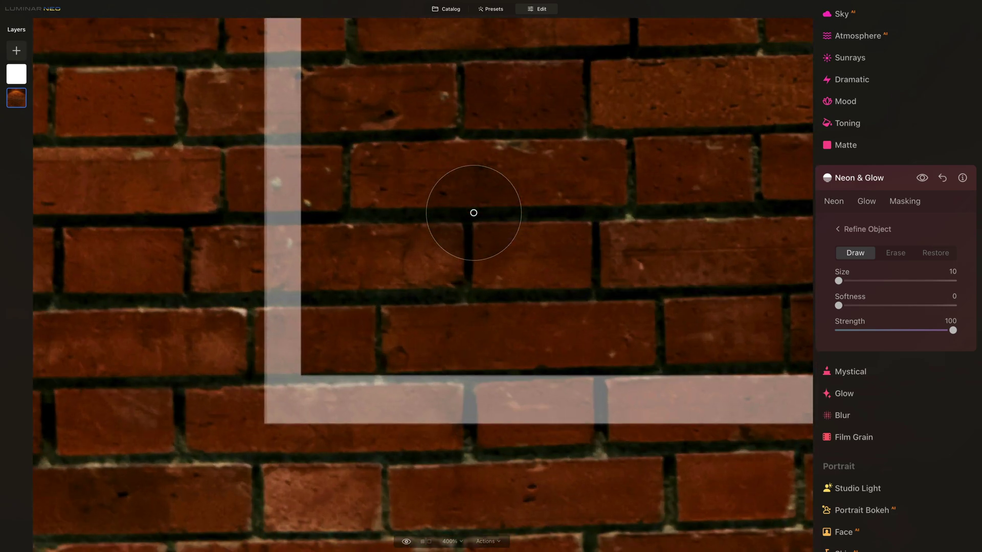
left_click_drag(427, 241, 576, 92)
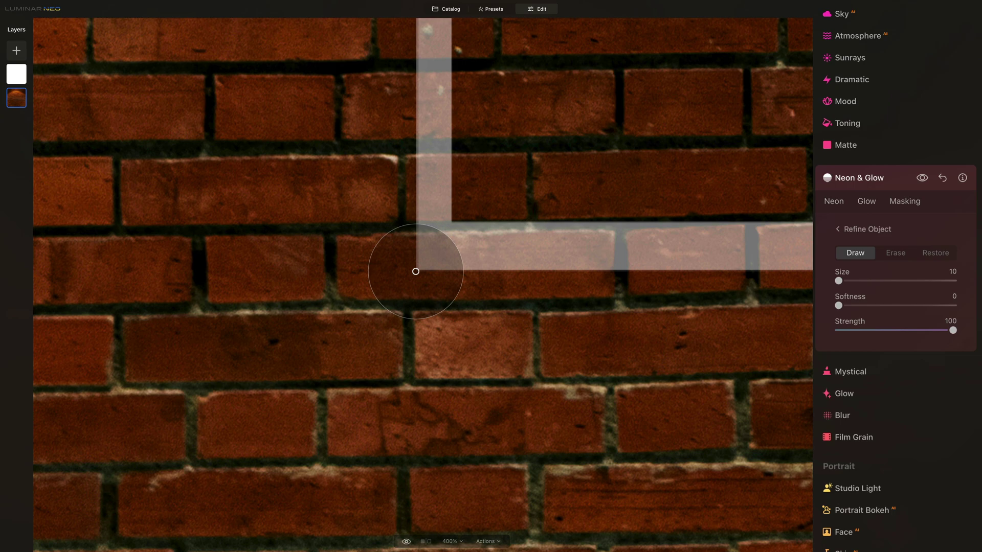
left_click_drag(415, 271, 460, 226)
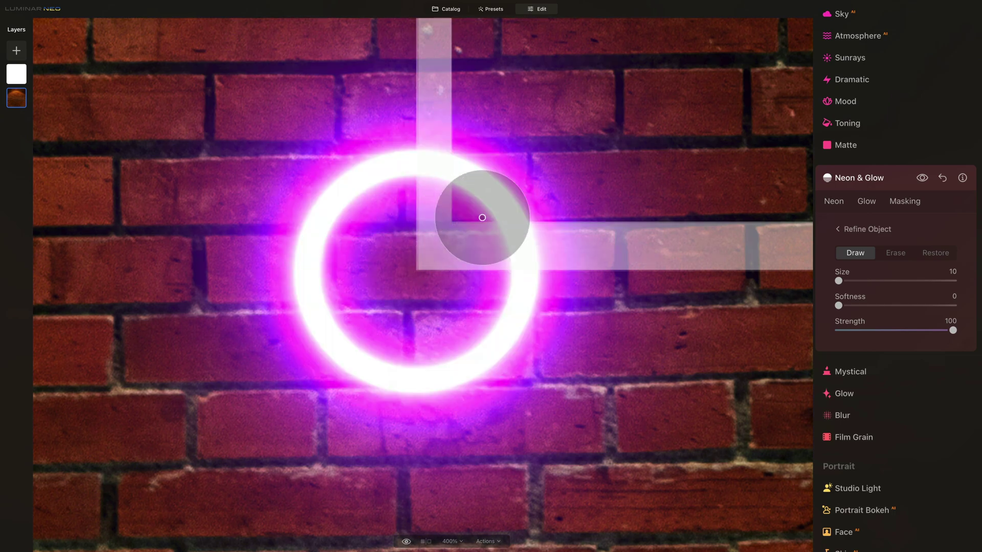
scroll(539, 126, "up", 10)
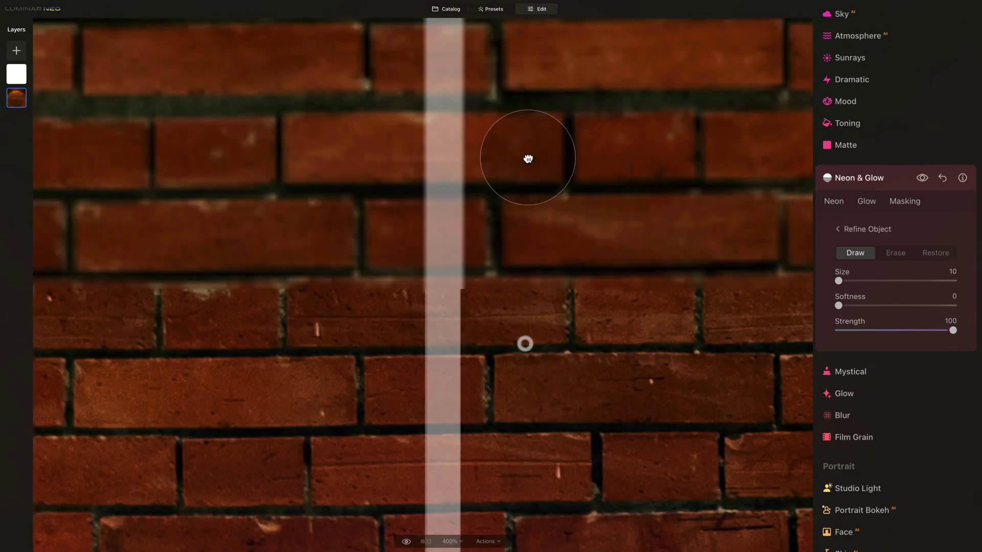
scroll(529, 129, "down", 3)
scroll(509, 440, "up", 5)
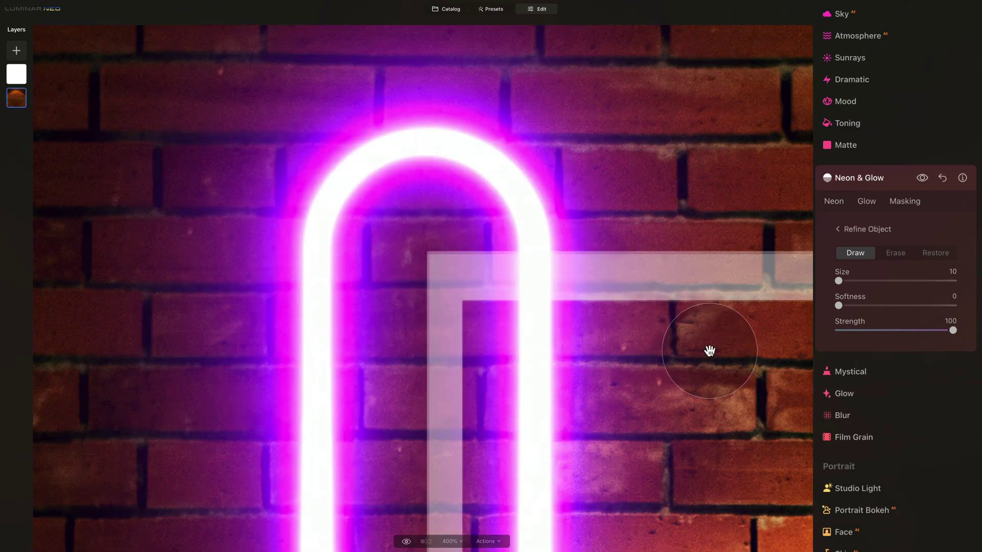
- Continue the straight neon line along the rectangle guide's top edge and right edge to the lower-right corner
scroll(592, 335, "right", 10)
scroll(436, 339, "right", 10)
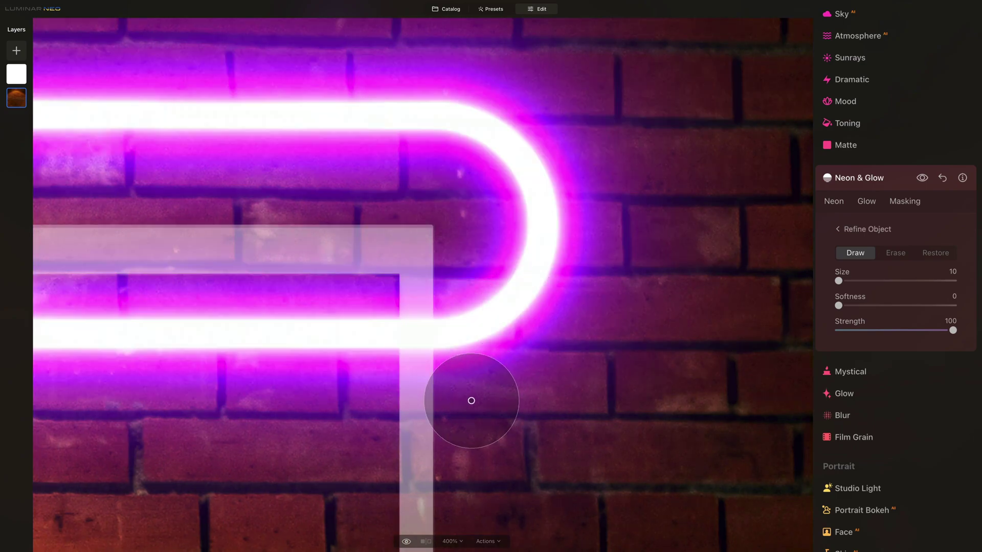
scroll(460, 404, "down", 10)
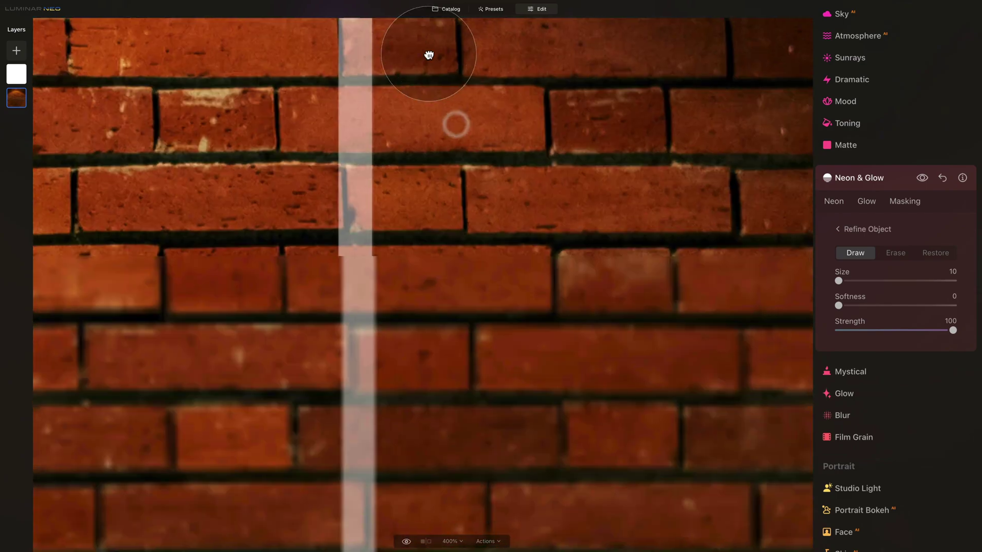
scroll(431, 30, "left", 5)
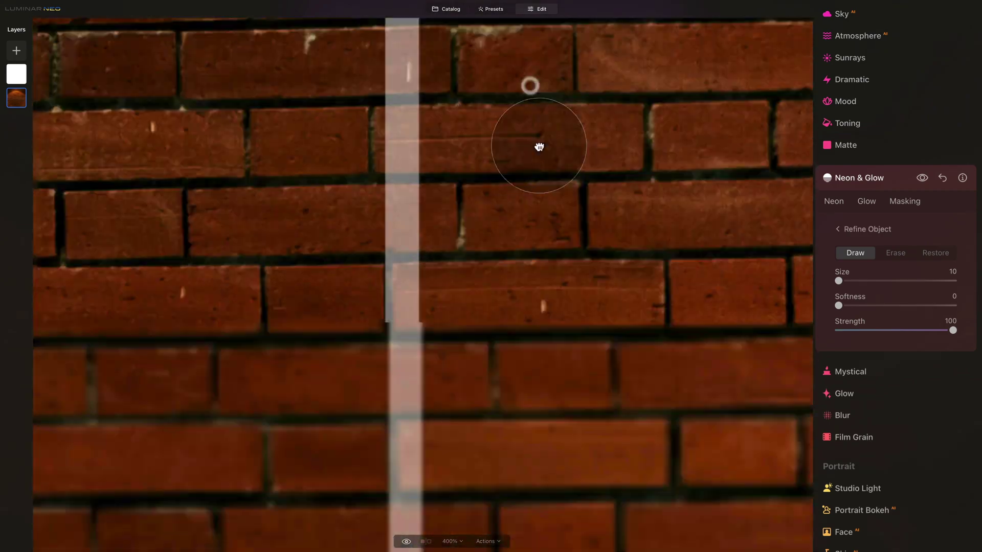
scroll(539, 148, "down", 10)
right_click(511, 149)
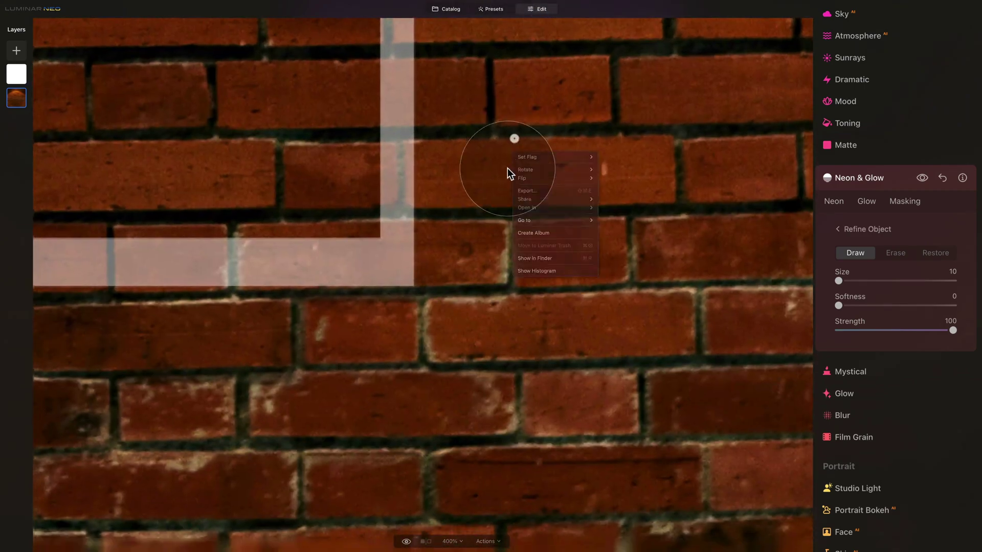
key("Escape")
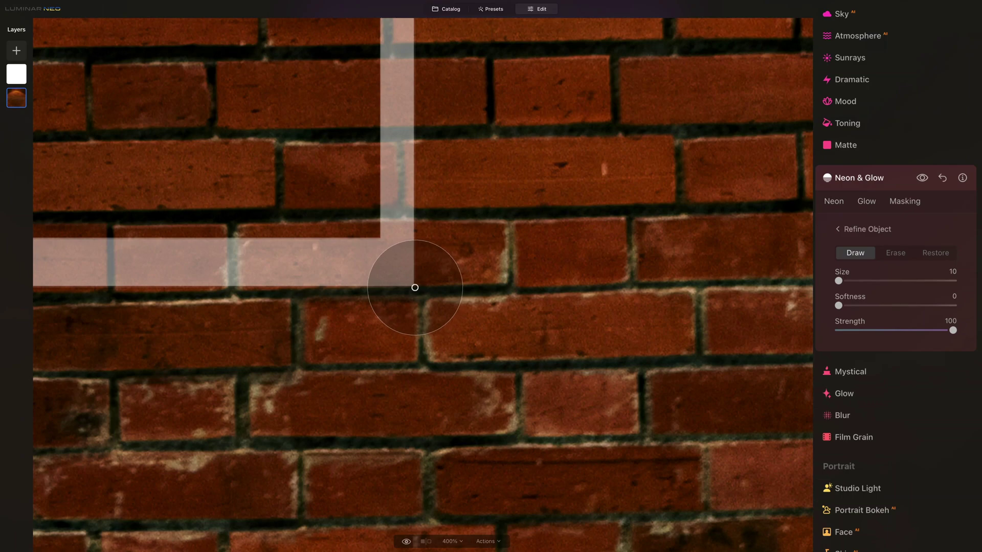
- Close the neon outline with a straight line along the guide's bottom edge back to the lower-left corner
scroll(613, 312, "left", 10)
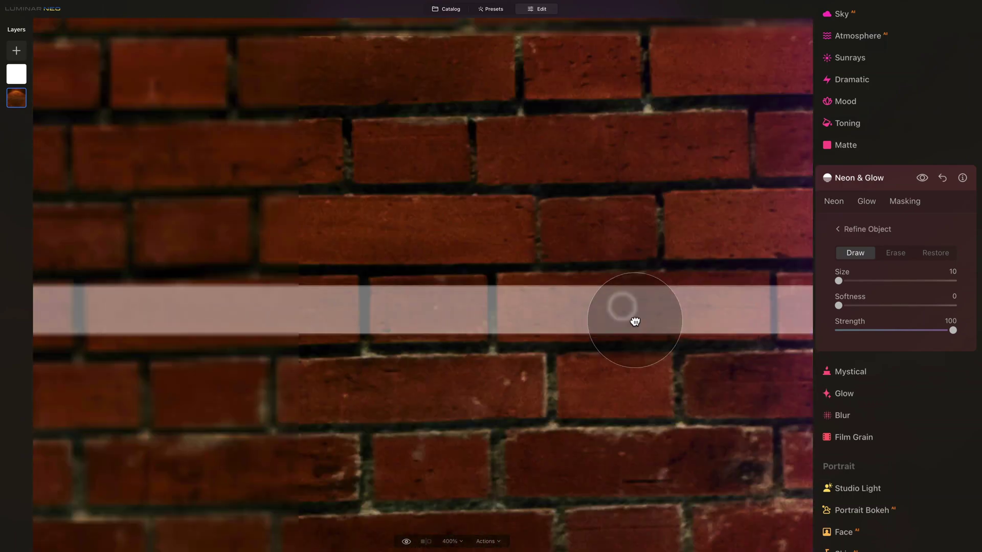
scroll(629, 322, "left", 10)
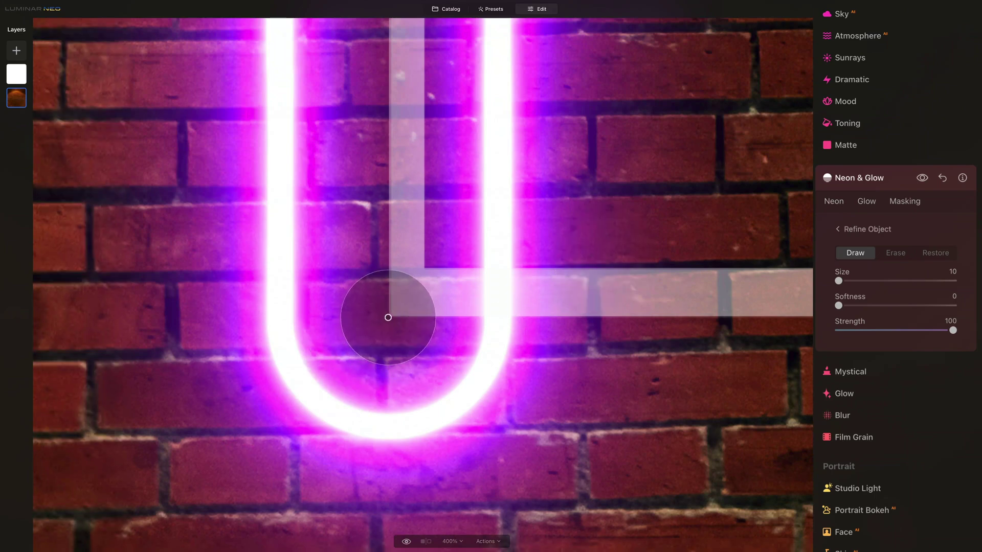
left_click(388, 318)
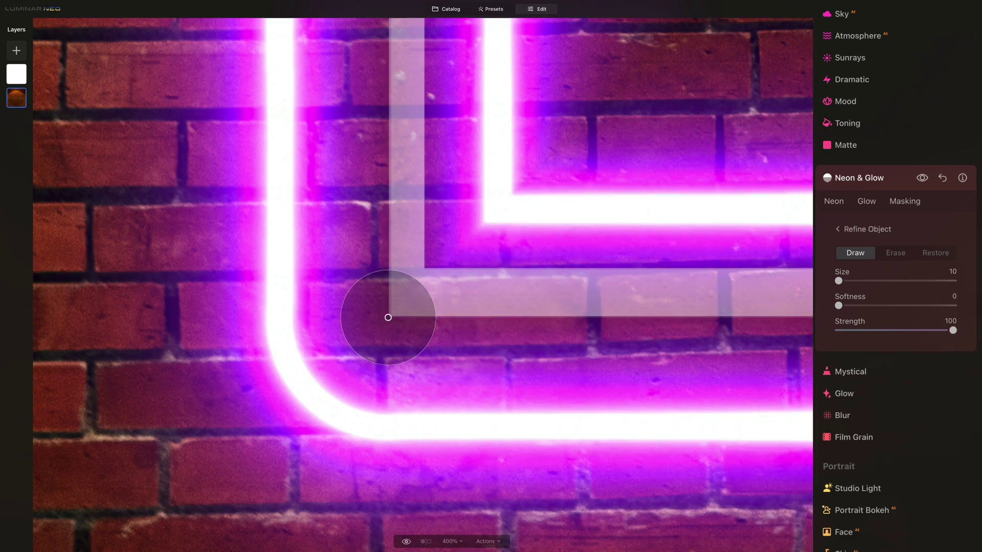
key("ctrl+0")
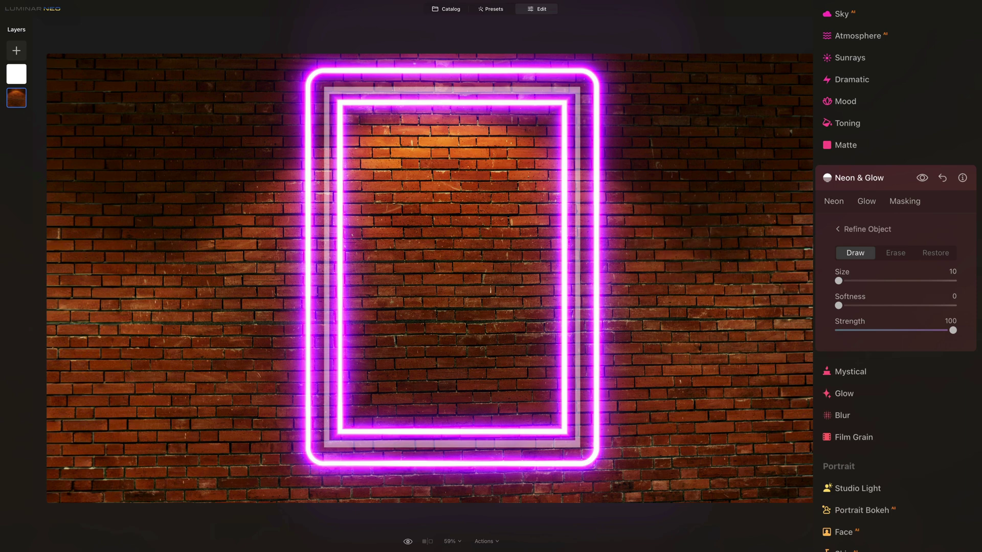
- Try an Indent of -5 on the neon rectangle, and reset the Indent to its default
left_click(838, 229)
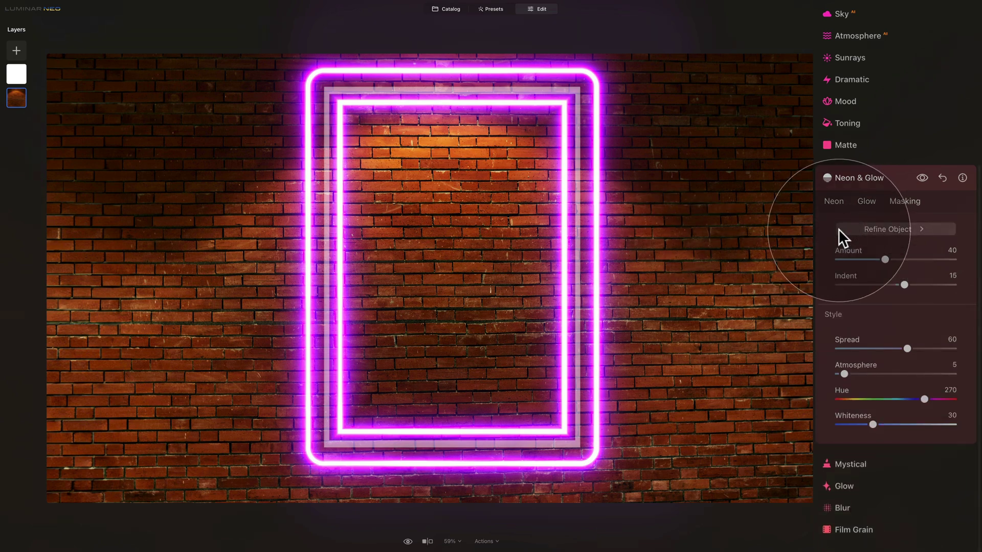
left_click_drag(904, 281, 892, 282)
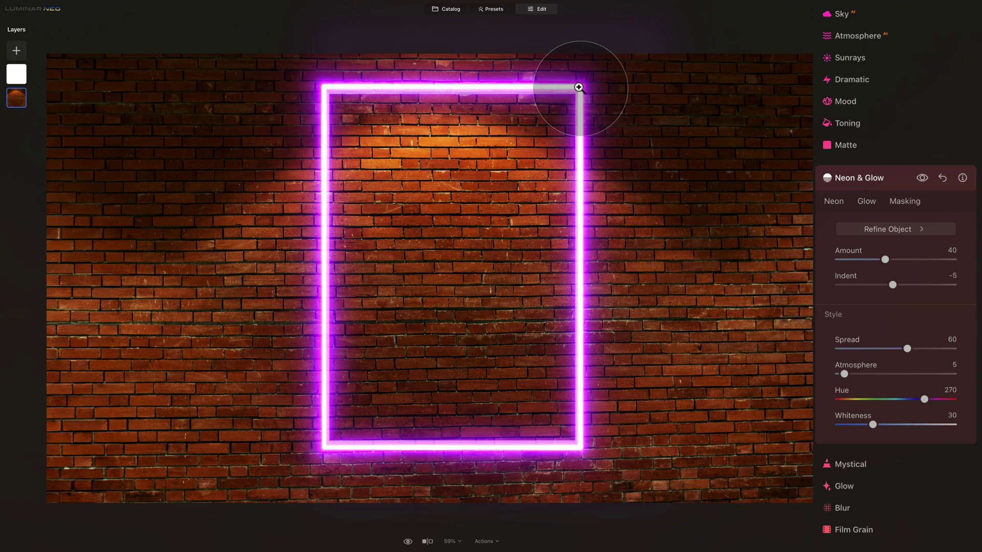
double_click(845, 274)
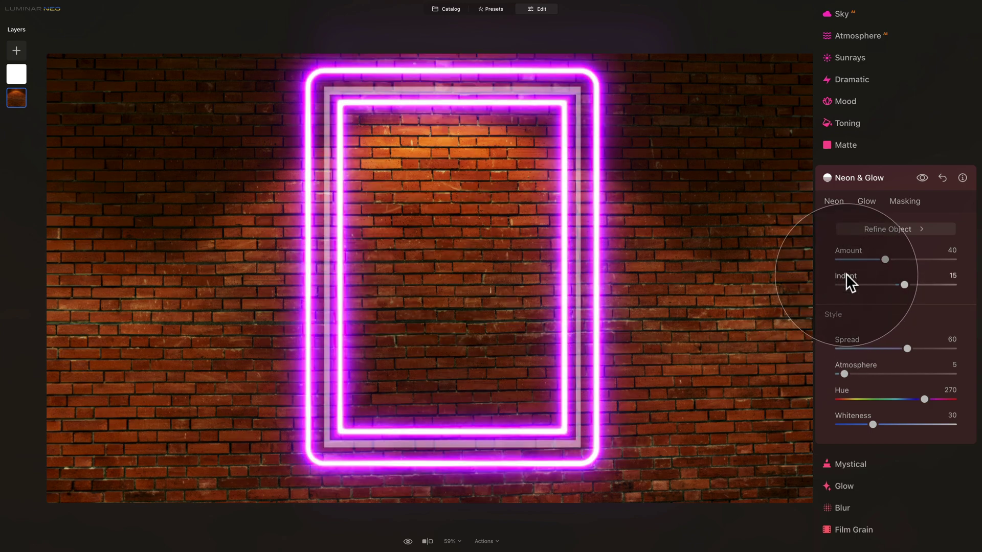
- Set the Refine Object Draw brush size to 197 and paint over the interior of the neon rectangle
left_click(882, 231)
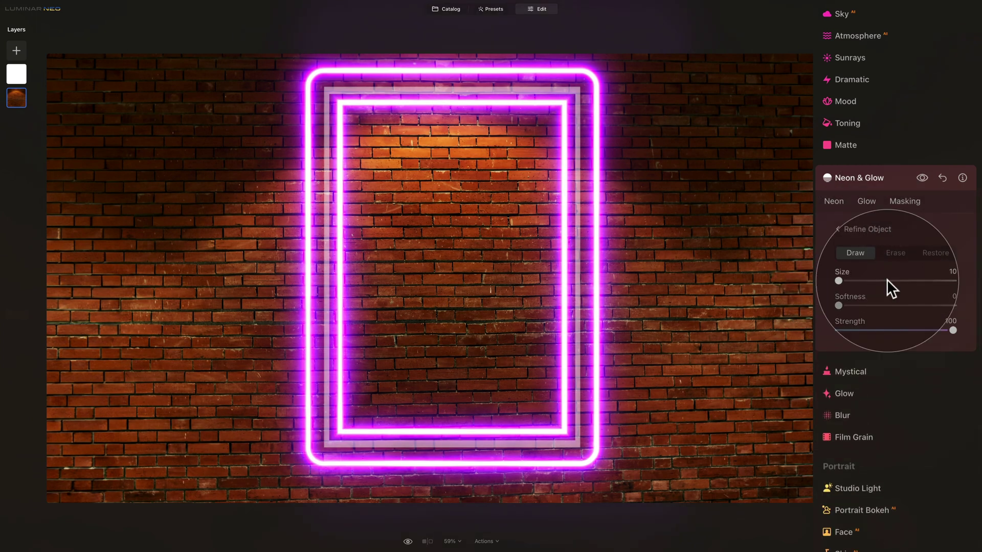
left_click_drag(839, 281, 894, 279)
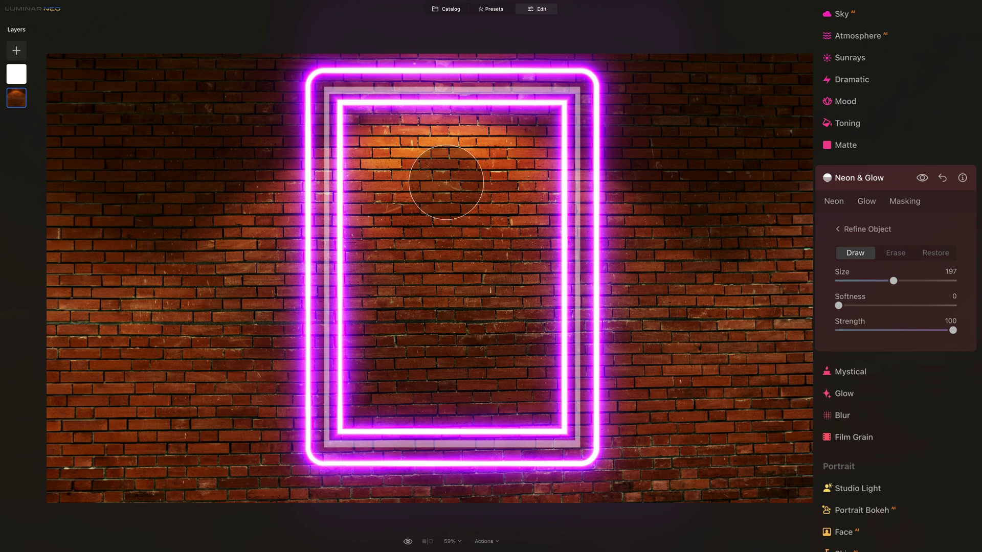
mouse_move(390, 149)
left_mouse_down()
mouse_move(517, 150)
mouse_move(522, 382)
mouse_move(372, 385)
mouse_move(380, 332)
mouse_move(368, 157)
mouse_move(371, 139)
mouse_move(462, 150)
mouse_move(526, 142)
mouse_move(487, 339)
mouse_move(449, 139)
mouse_move(441, 296)
mouse_move(423, 210)
mouse_move(430, 334)
mouse_move(435, 323)
mouse_move(416, 307)
left_mouse_up()
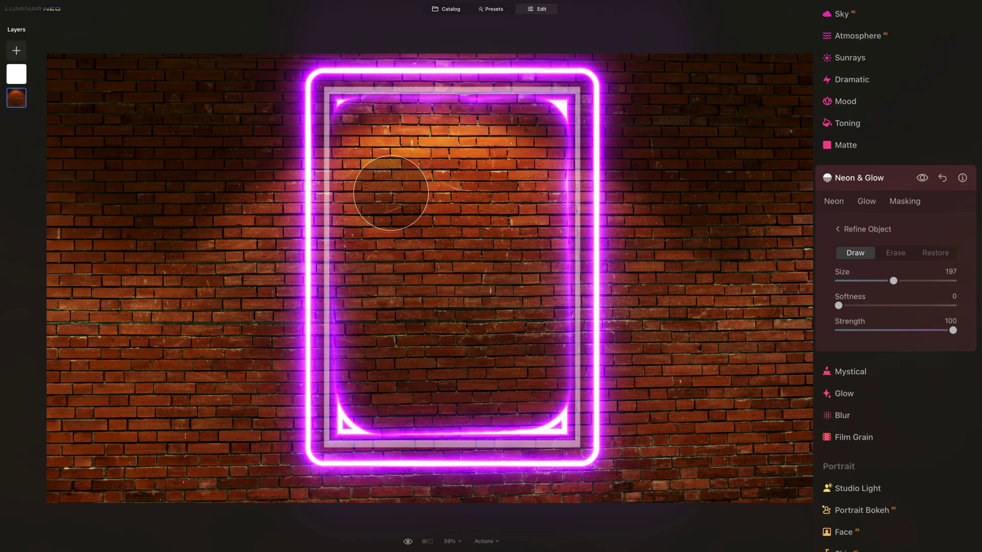
- Fill the unpainted inner corners and connect them with straight strokes along the rectangle's inner edges, removing the inner neon line
left_click(364, 127)
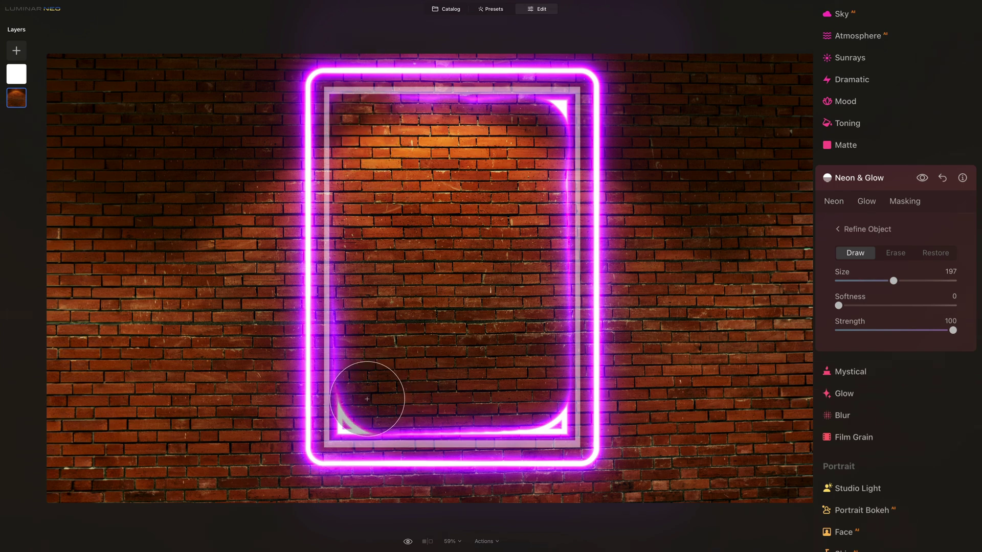
left_click(365, 404)
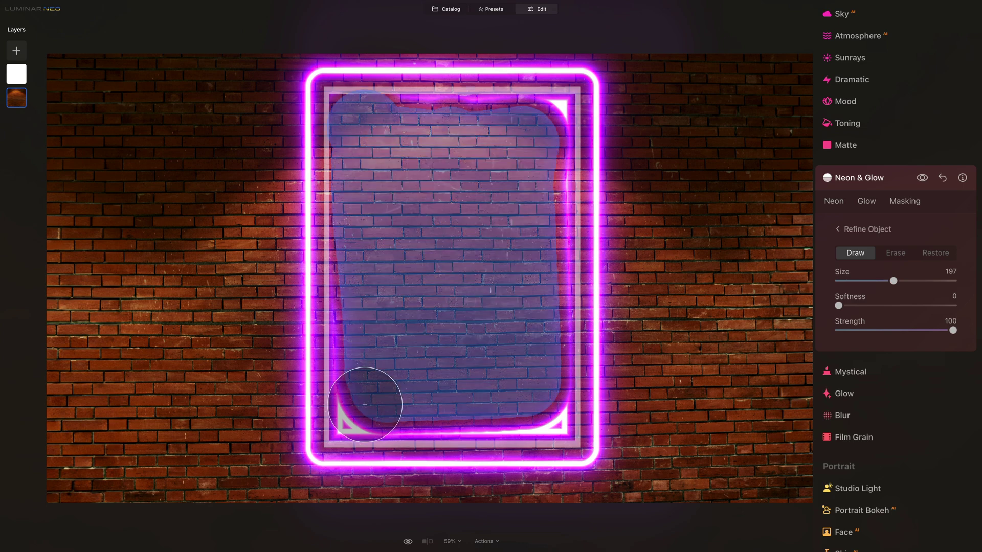
left_click(540, 406)
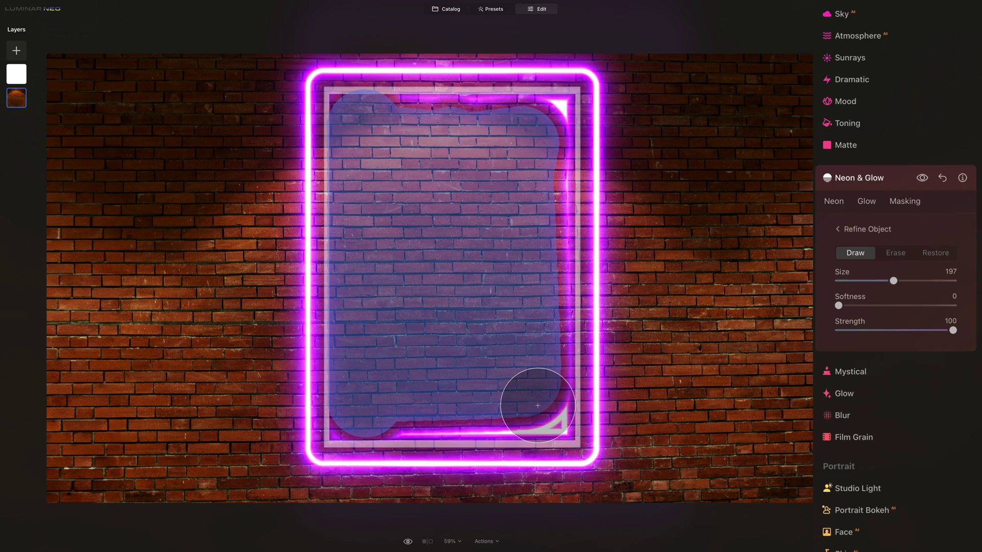
left_click(540, 129)
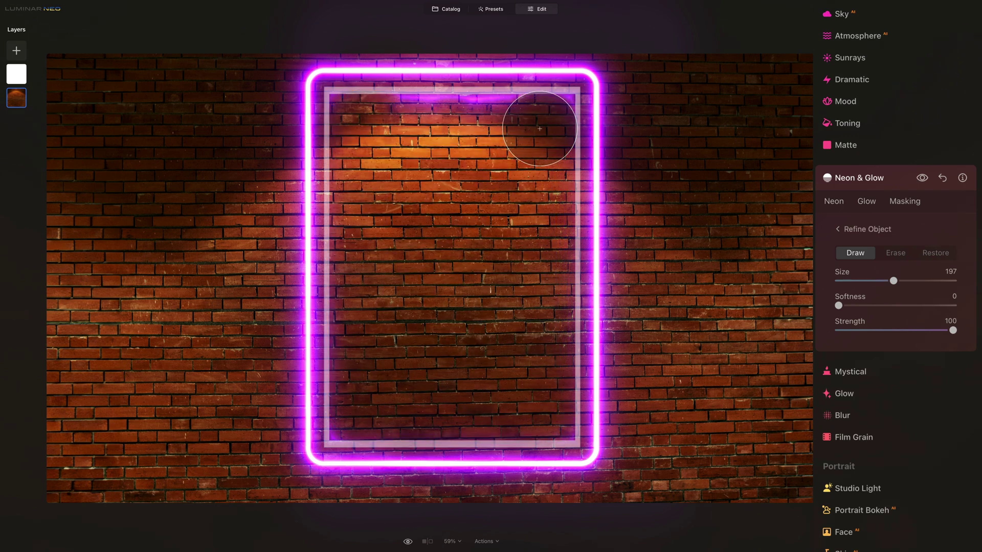
left_click(364, 126)
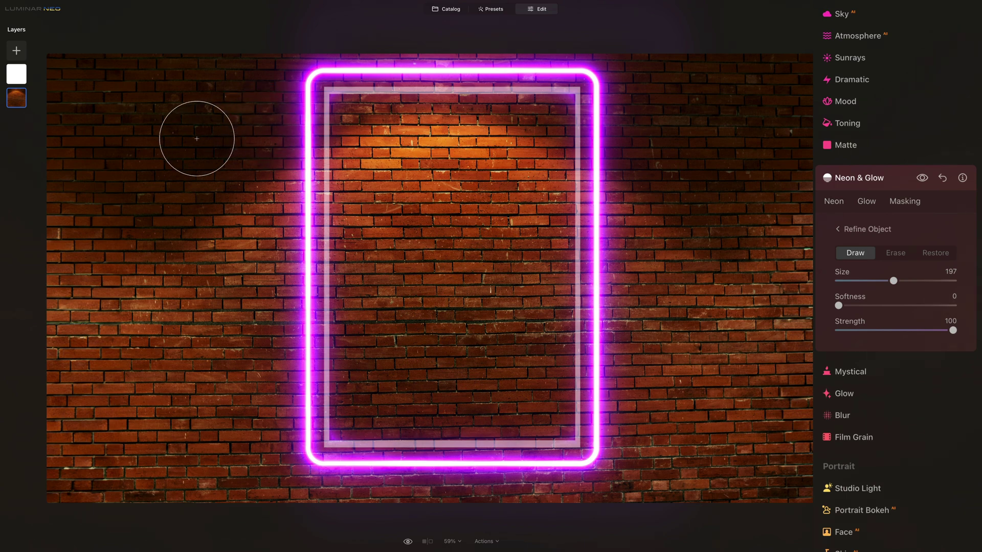
- Show the object mask and fill its remaining gap along the rectangle's top edge with a straight stroke
key("ctrl+plus")
key("ctrl+plus")
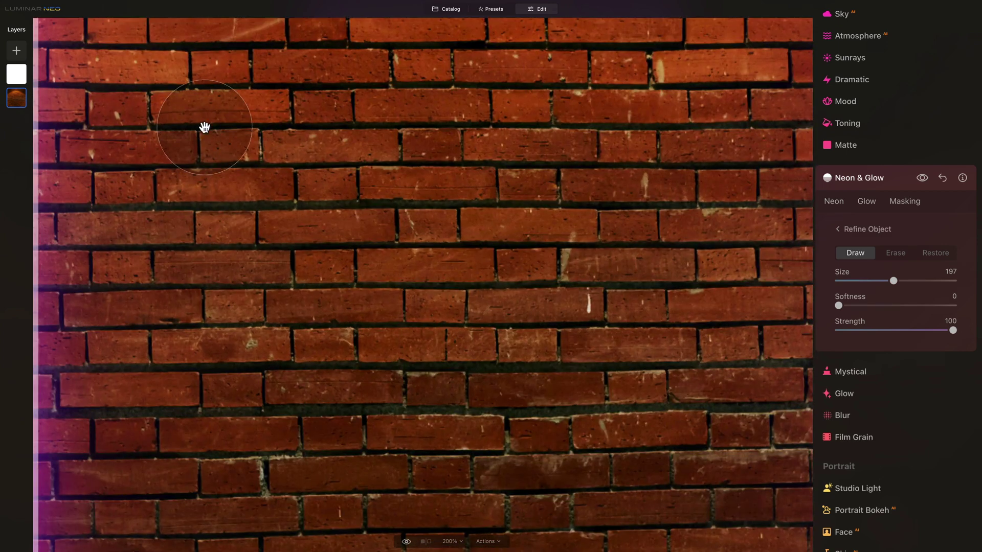
left_click_drag(204, 127, 425, 286)
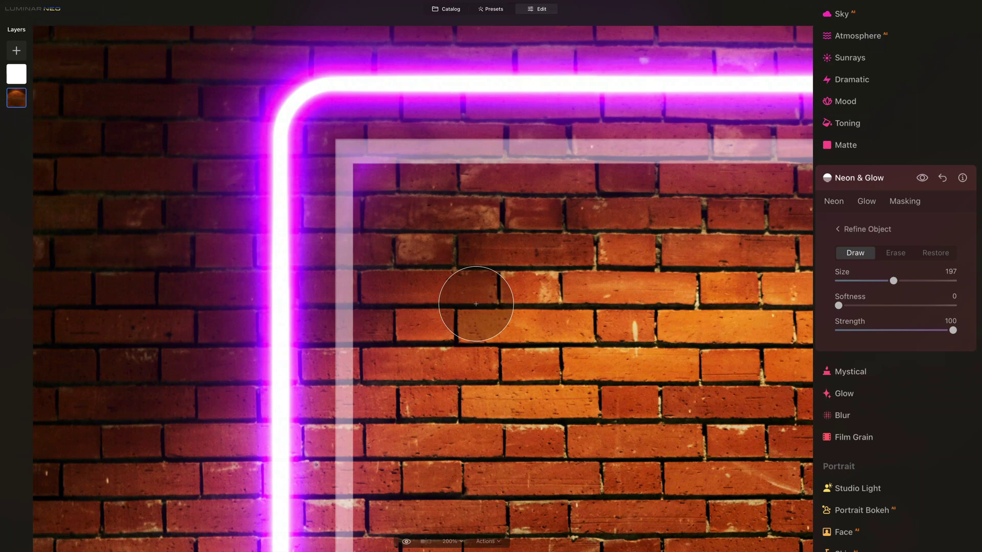
key("slash")
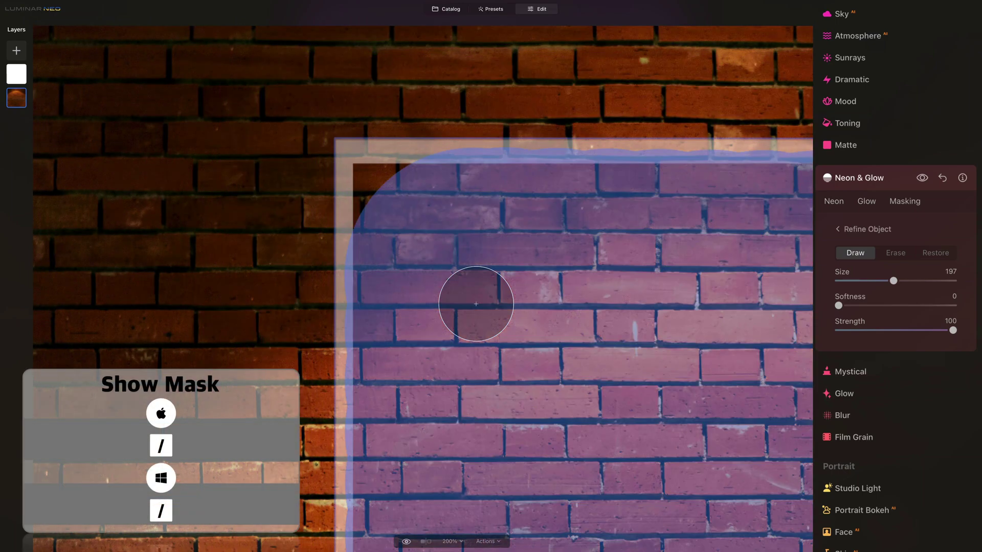
key("ctrl+equal")
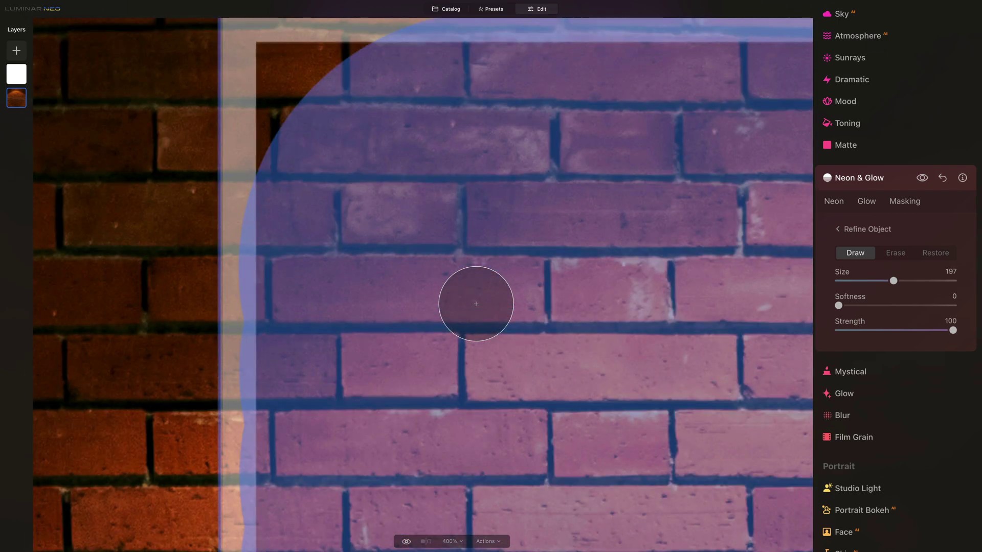
scroll(476, 304, "up", 10)
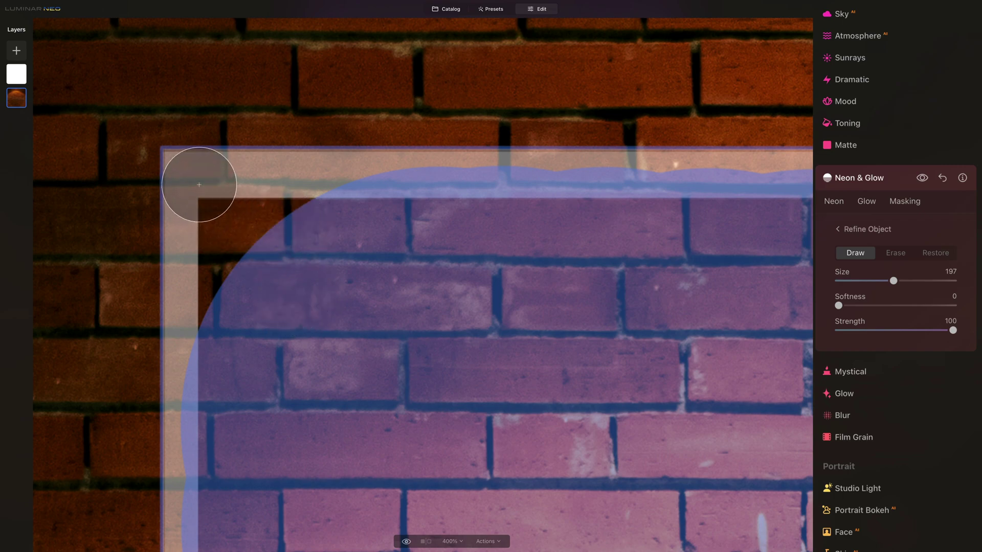
left_click_drag(710, 279, 604, 145)
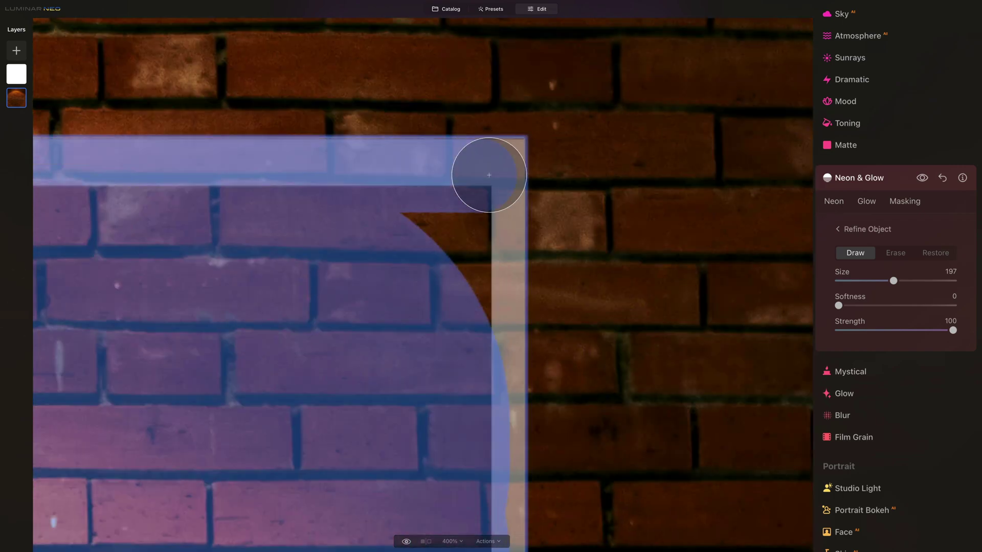
- Fill the remaining mask gaps along the rectangle's right, bottom and left edges with straight strokes
scroll(489, 175, "up", 5)
scroll(387, 406, "down", 10)
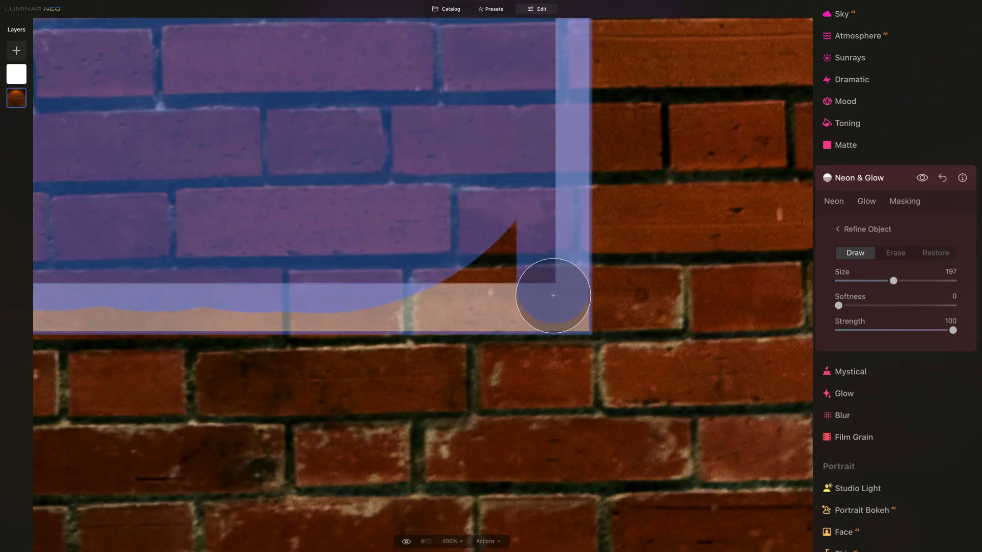
scroll(553, 296, "left", 10)
left_click_drag(500, 336, 531, 177)
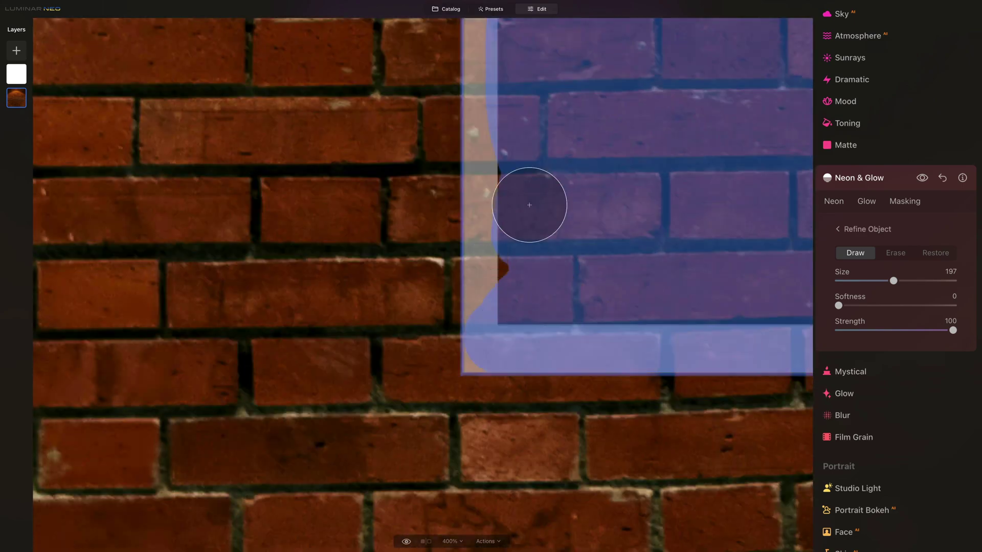
scroll(500, 328, "up", 10)
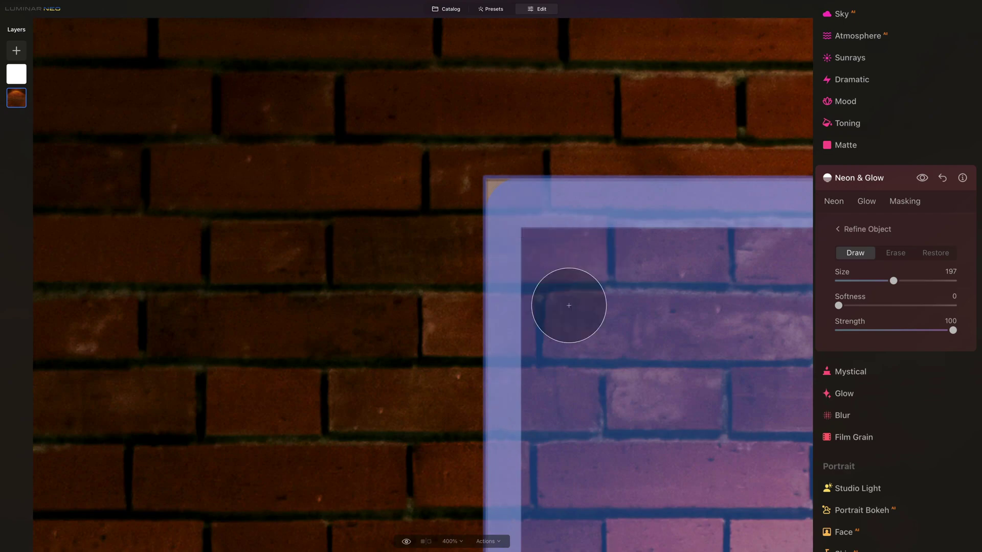
- Set the Refine Object Draw brush size to 57 and paint over the unfilled mask gap in the rectangle's bottom-left corner
scroll(588, 264, "right", 10)
scroll(231, 276, "down", 3)
scroll(231, 276, "right", 5)
scroll(581, 82, "up", 5)
scroll(274, 127, "down", 5)
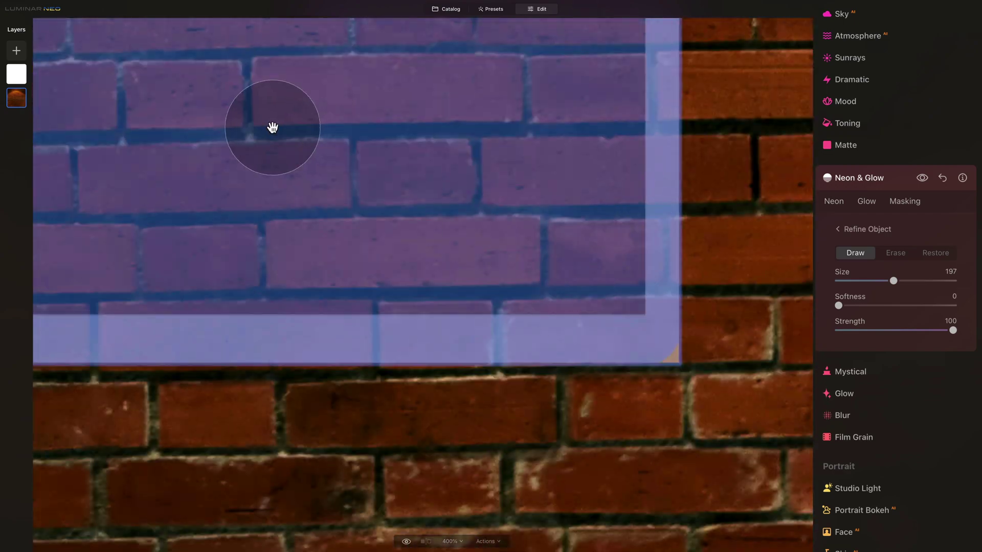
scroll(343, 283, "left", 5)
scroll(343, 282, "left", 10)
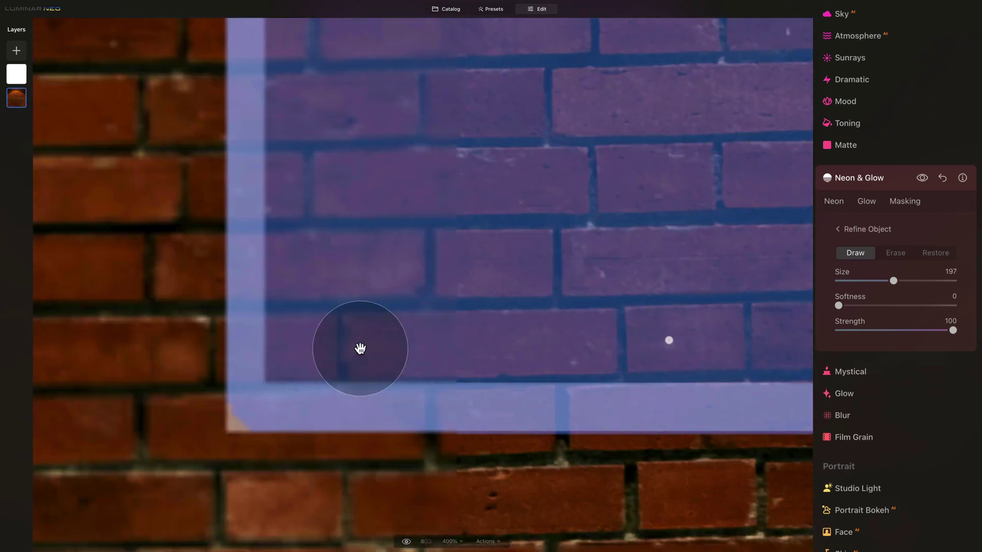
scroll(405, 350, "down", 3)
scroll(584, 294, "up", 5)
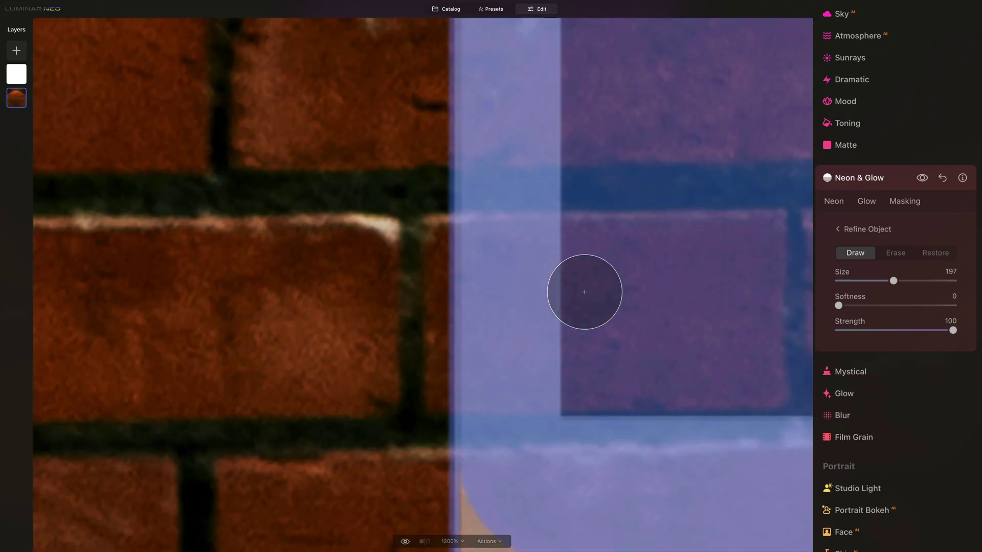
scroll(587, 291, "down", 5)
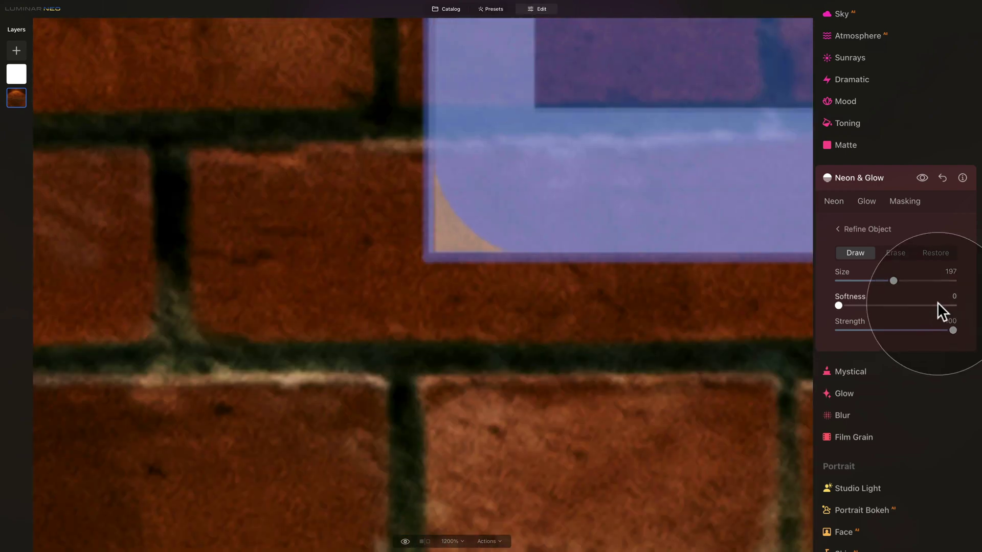
left_click_drag(889, 280, 851, 281)
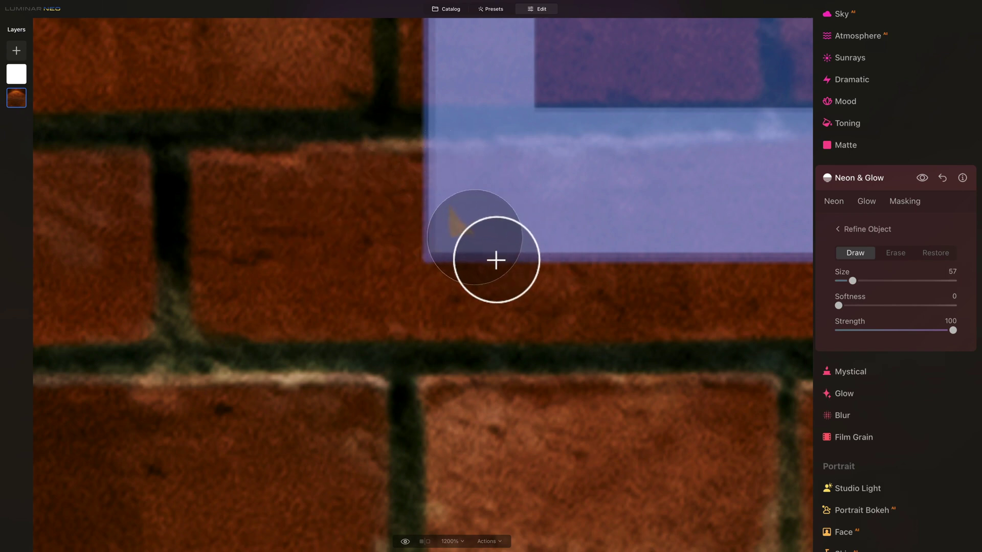
- Paint over the remaining mask gaps in the rectangle's bottom-right and top-right corners
scroll(672, 263, "right", 10)
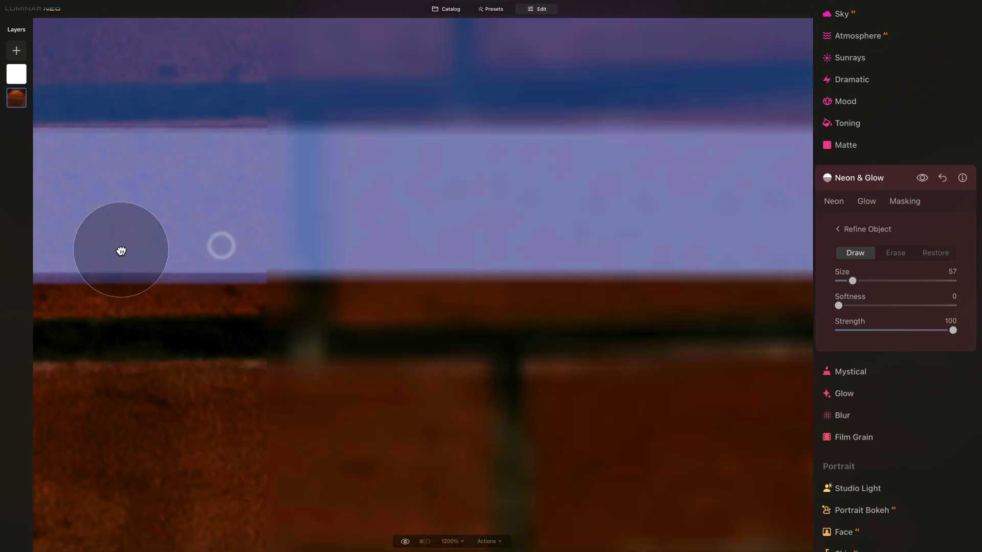
scroll(390, 153, "down", 5)
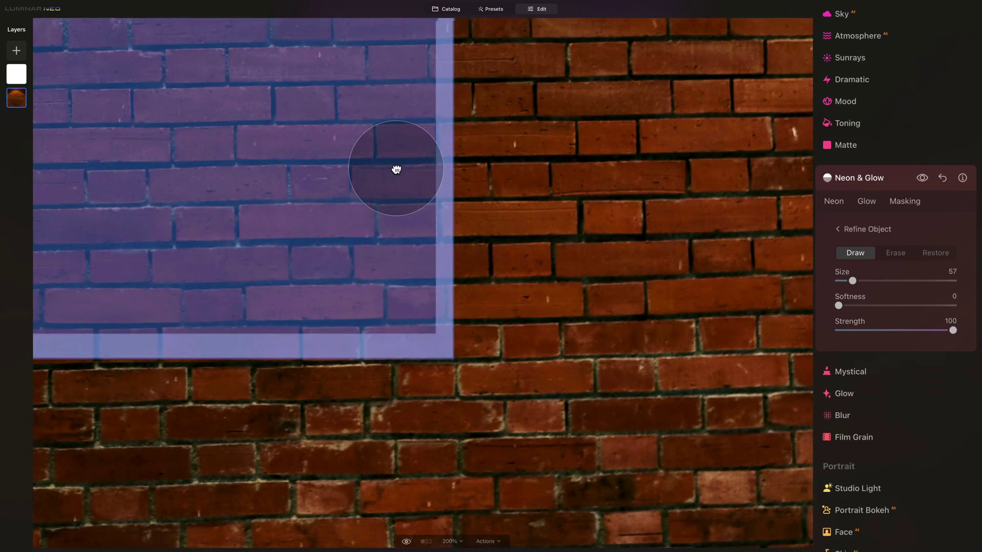
scroll(457, 280, "up", 4)
scroll(456, 280, "up", 5)
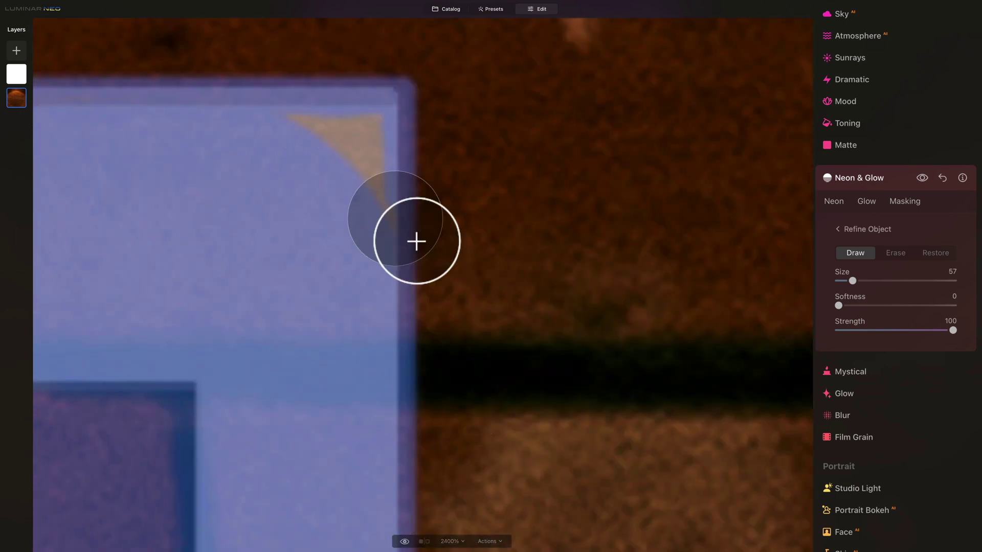
- Increase the Draw brush size to 128 and fill the mask gap in the rectangle's top-left corner
scroll(379, 167, "left", 10)
scroll(709, 233, "down", 5)
scroll(219, 232, "left", 5)
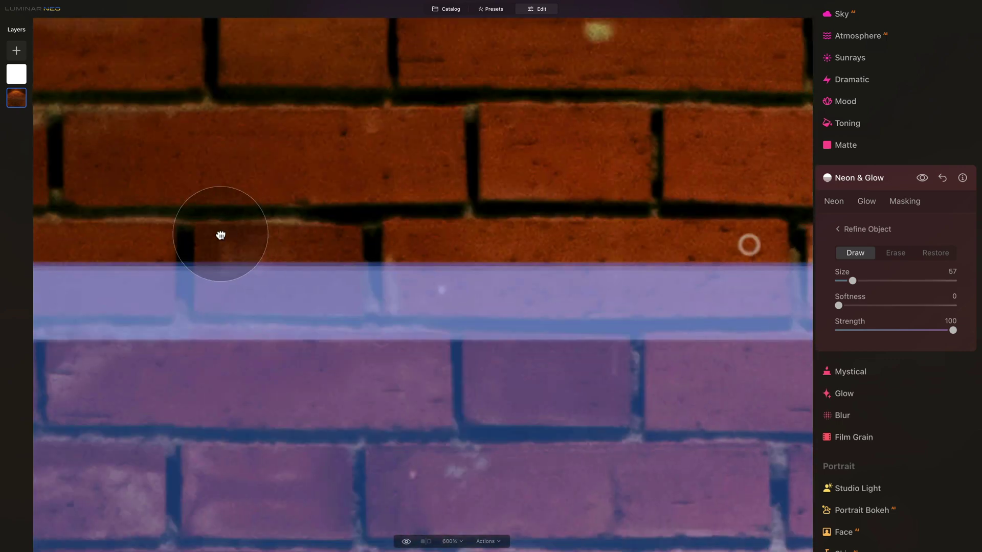
left_click_drag(85, 244, 465, 234)
scroll(477, 254, "up", 5)
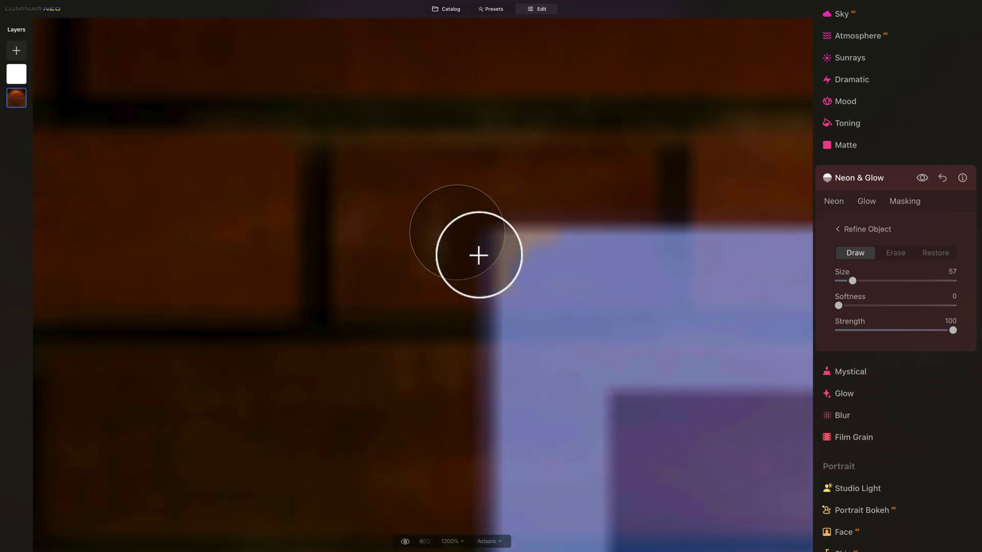
key("bracketright")
key("bracketright")
key("bracketright")
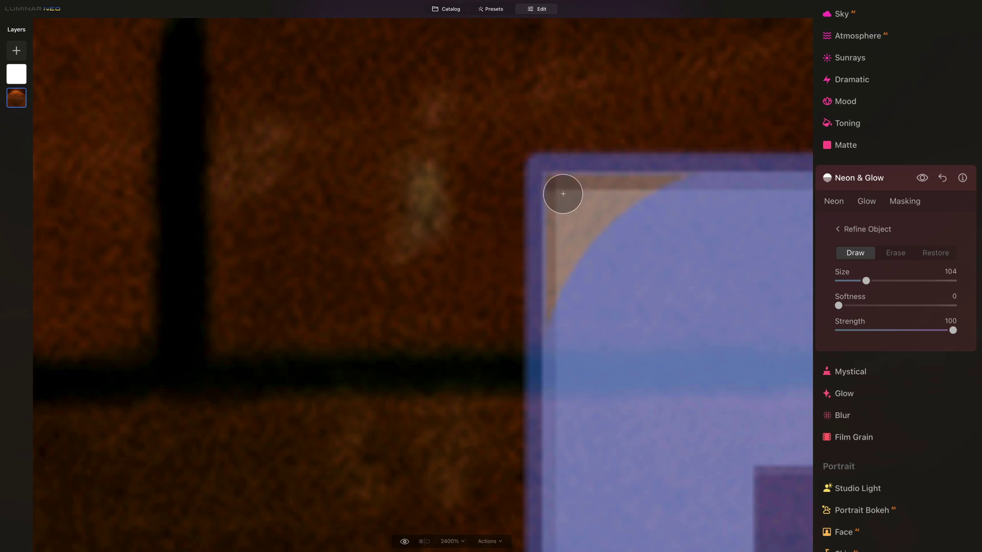
mouse_move(563, 194)
left_mouse_down()
mouse_move(557, 298)
mouse_move(565, 312)
mouse_move(593, 184)
mouse_move(679, 190)
mouse_move(624, 222)
left_mouse_up()
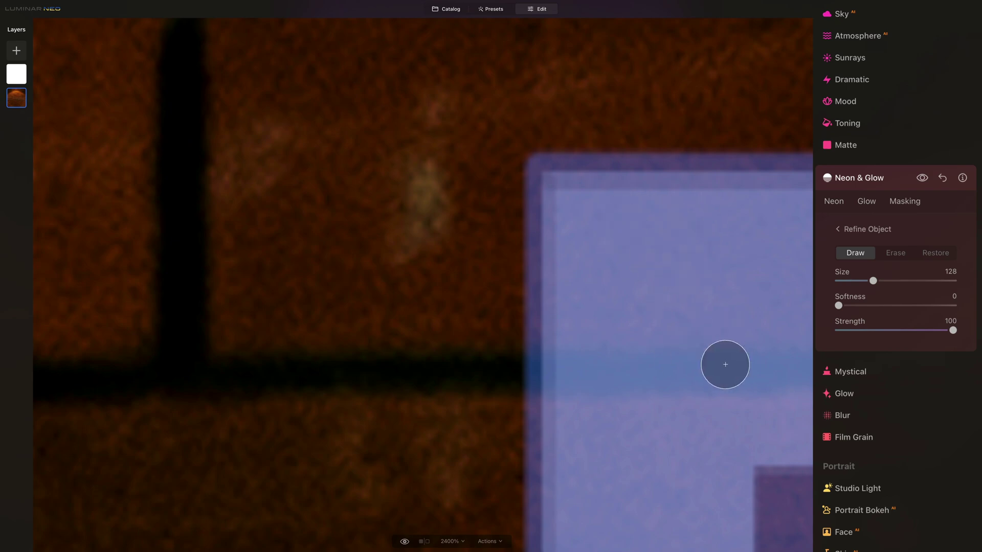
- Close Refine Object and set the neon rectangle's Indent to -9, after trying -20 and -29
key("ctrl+0")
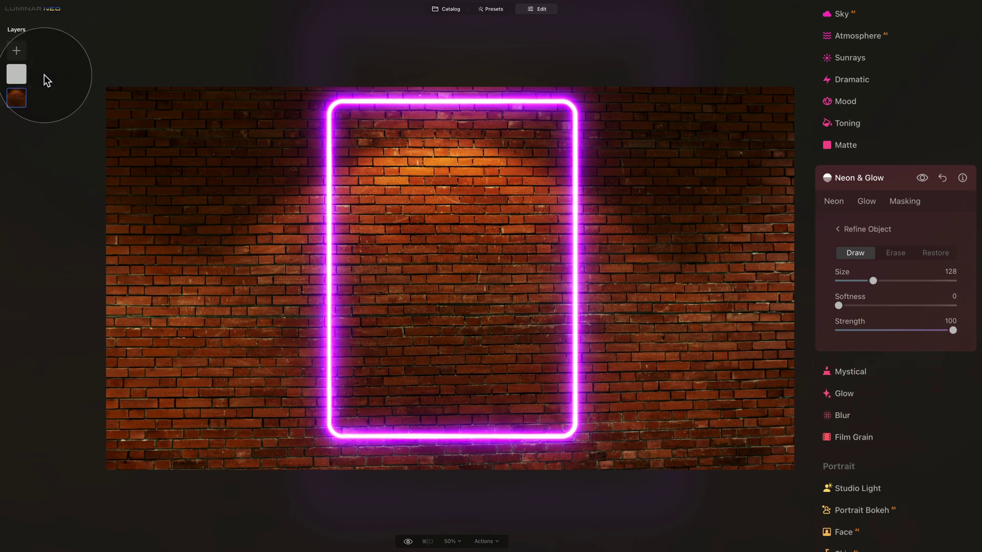
left_click(840, 228)
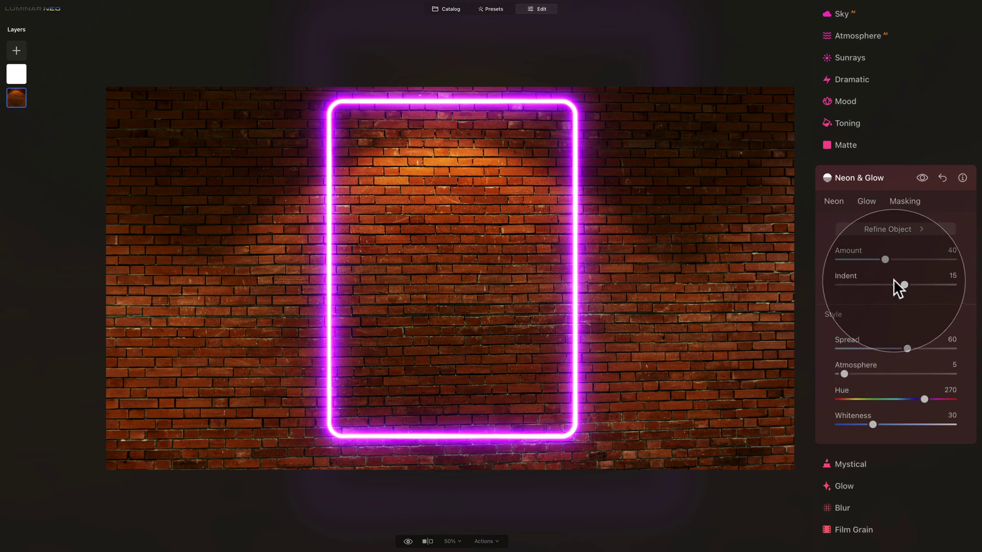
left_click_drag(904, 284, 883, 281)
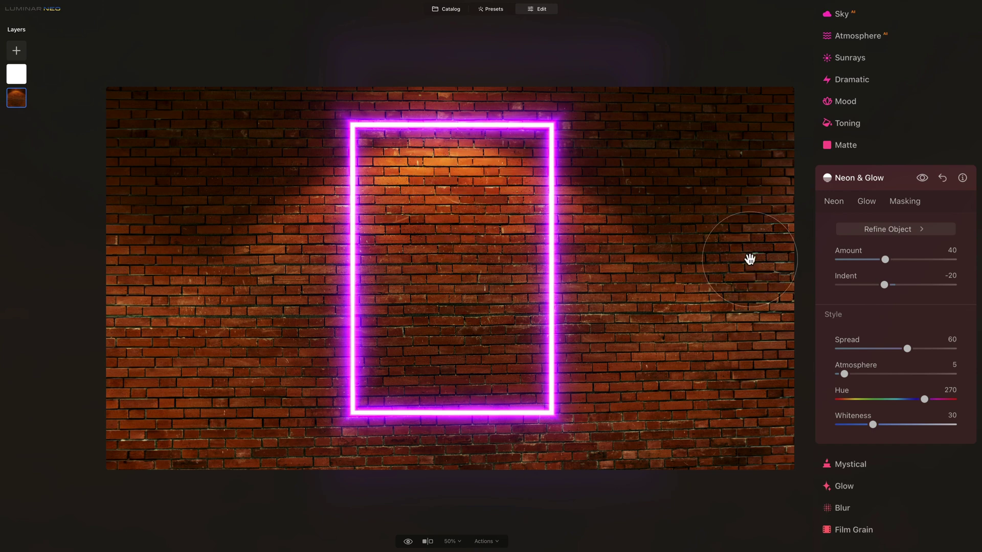
left_click_drag(884, 284, 879, 284)
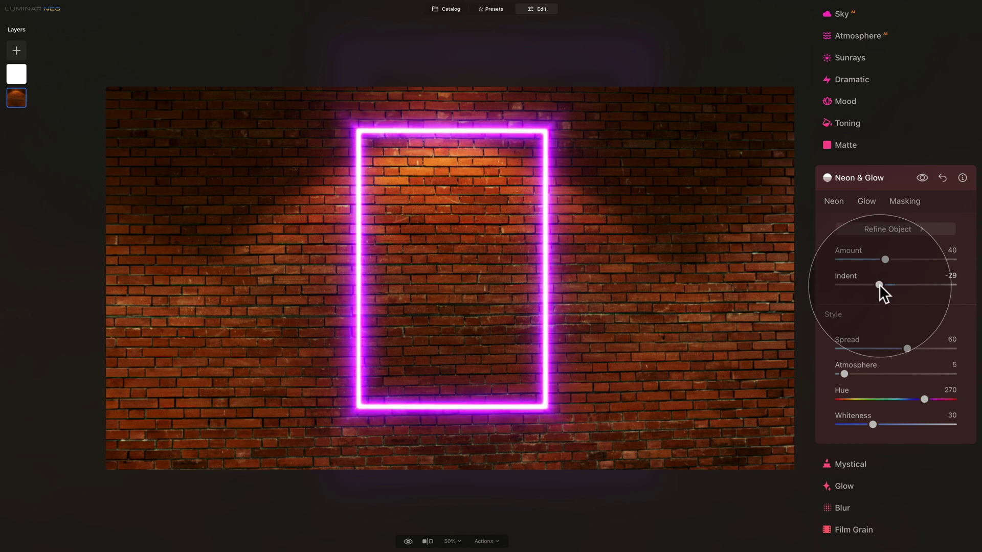
left_click_drag(879, 285, 890, 286)
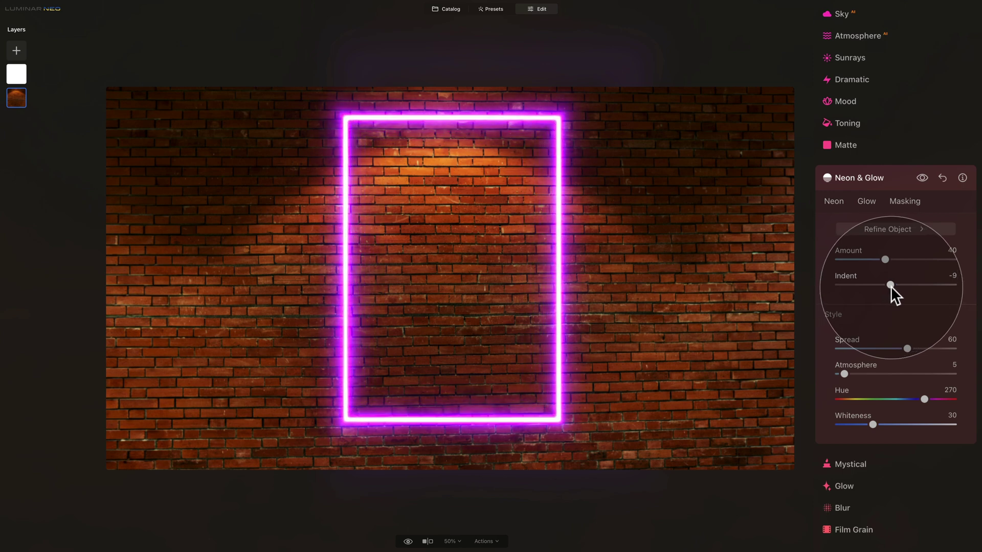